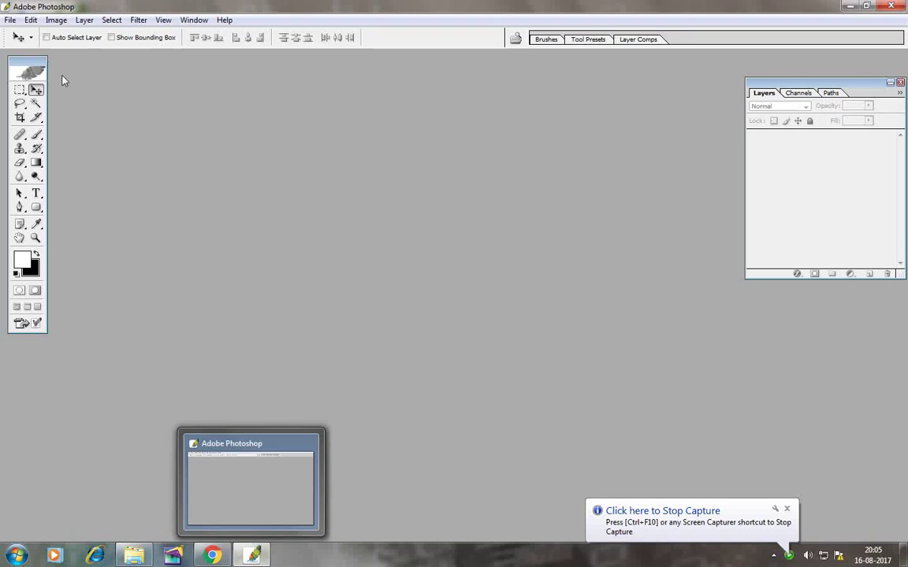
Open men.jpeg and maximize its document window to fill the workspace
left_click(10, 20)
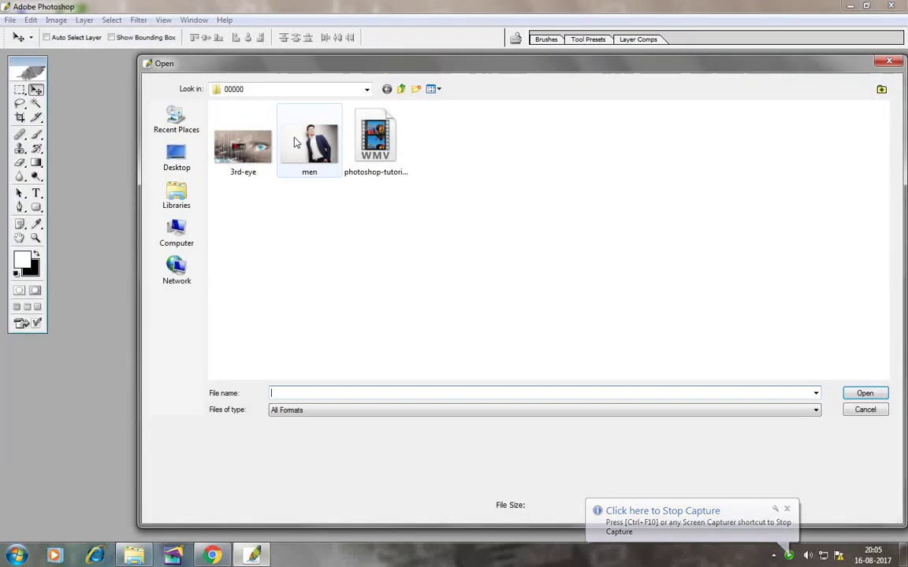
left_click(306, 140)
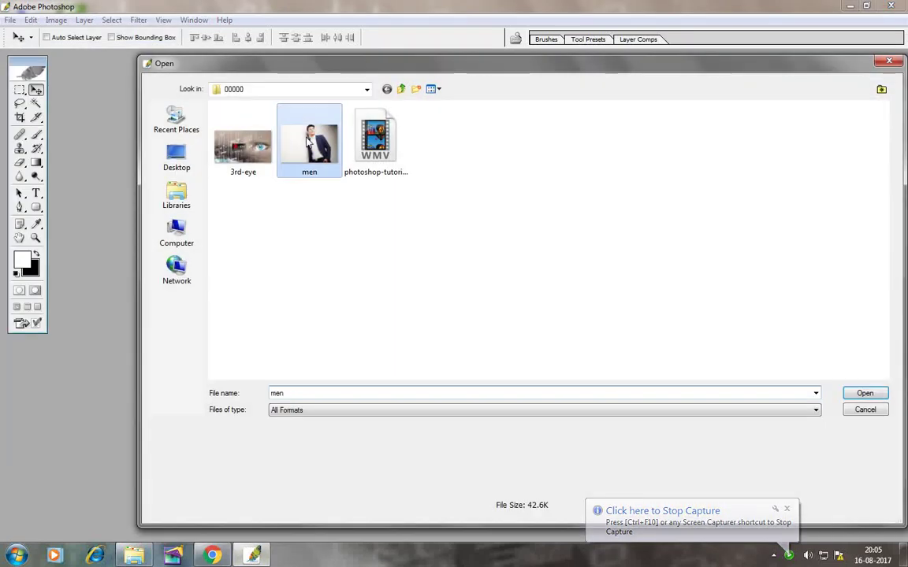
left_click(864, 393)
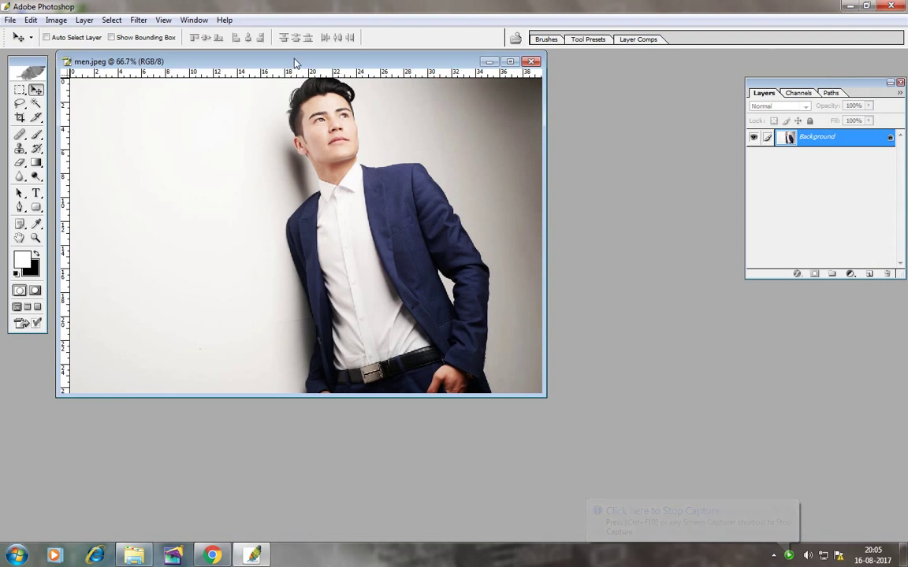
left_click_drag(264, 55, 323, 97)
left_click(567, 104)
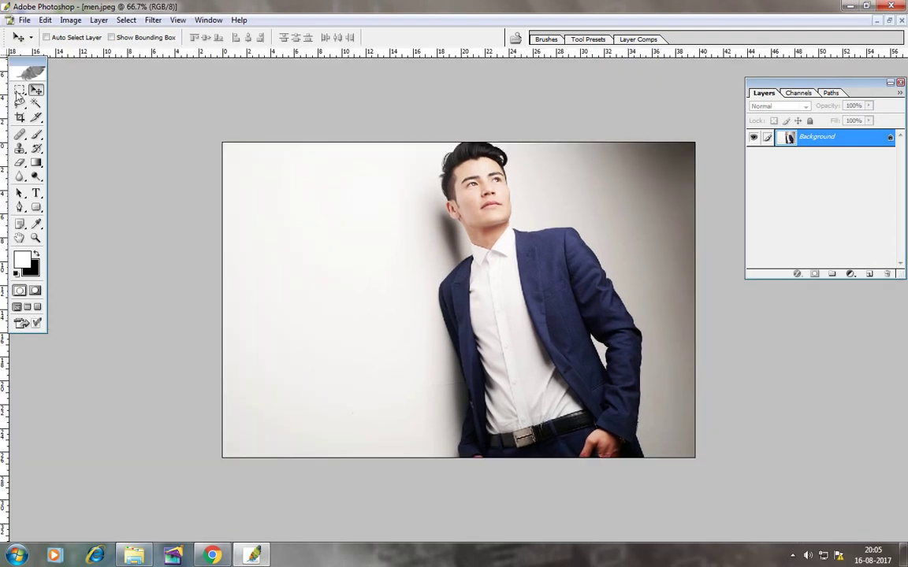
Zoom the photo to 200% and pan to the jacket's left edge near the belt
left_click(36, 238)
left_click_drag(239, 146, 638, 446)
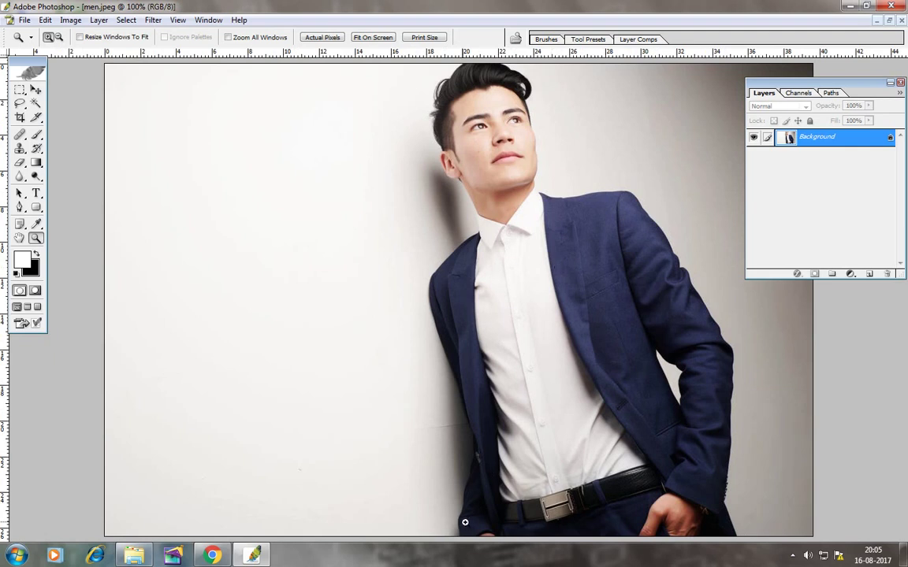
left_click(473, 516)
left_click_drag(472, 456, 412, 456)
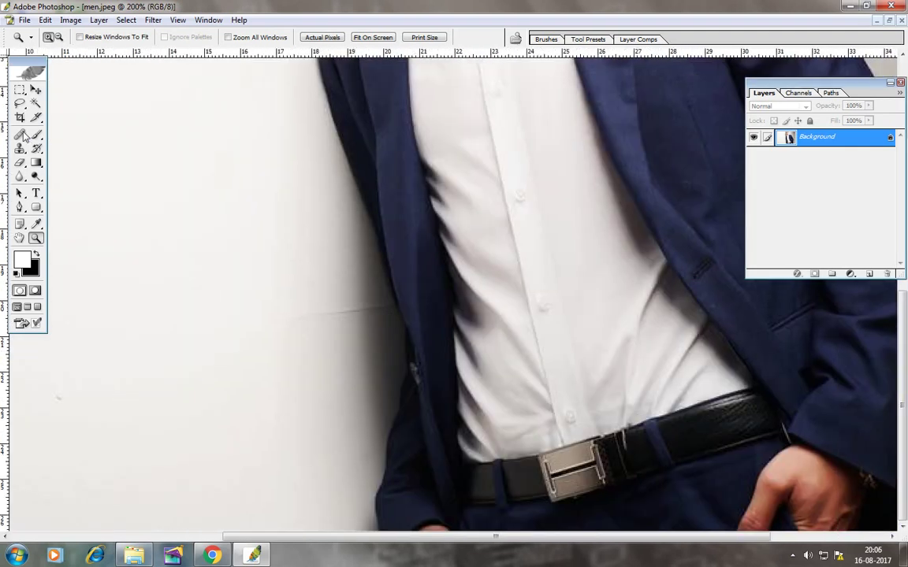
Start a Freeform Pen path up the jacket's left edge to the left shoulder
left_click(18, 206)
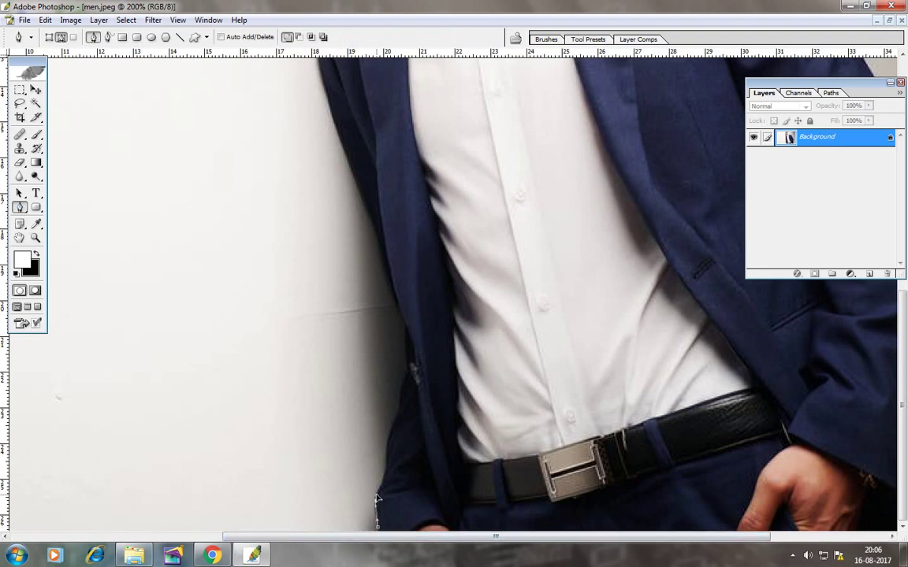
left_click_drag(387, 481, 404, 321)
left_click_drag(384, 270, 360, 196)
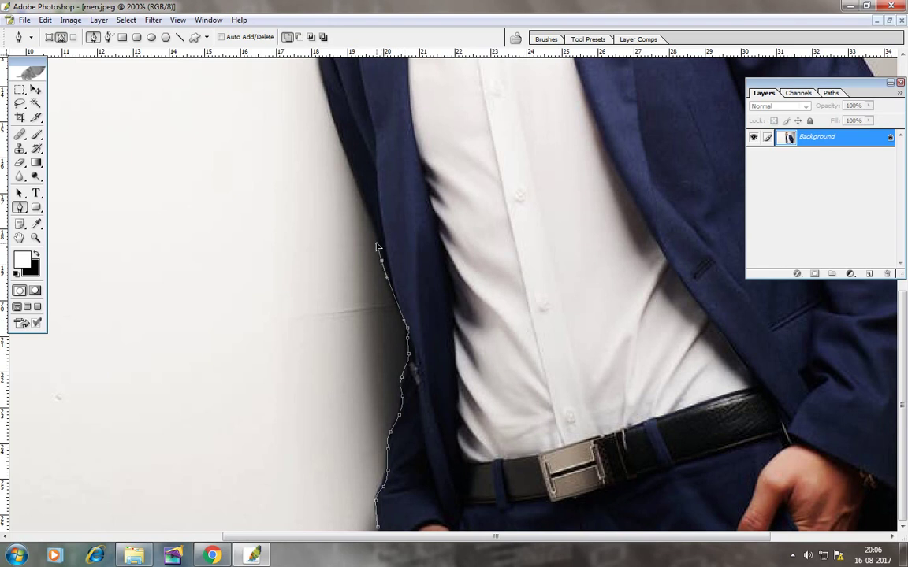
scroll(327, 178, "up", 3)
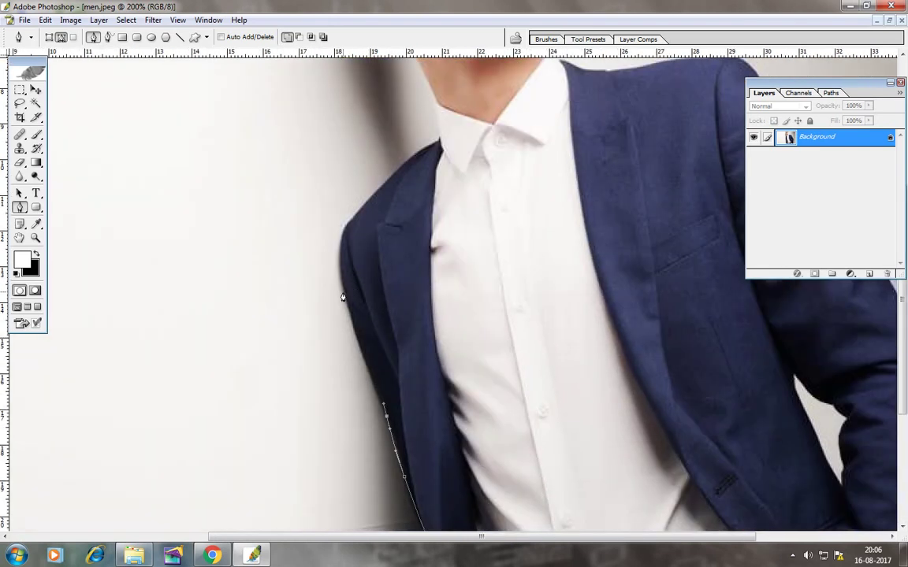
left_click_drag(384, 406, 336, 257)
left_click_drag(350, 224, 403, 169)
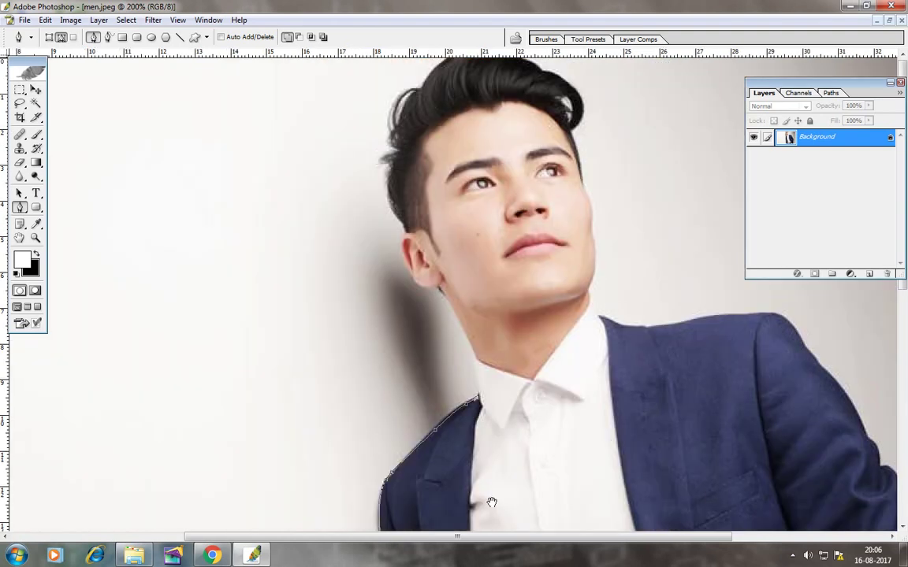
Continue the path past the ear, over the hair and down the face to the jawline
mouse_move(425, 154)
left_mouse_down()
mouse_move(466, 402)
mouse_move(472, 354)
mouse_move(439, 291)
left_mouse_up()
mouse_move(405, 233)
left_mouse_down()
mouse_move(346, 182)
mouse_move(344, 198)
mouse_move(344, 67)
left_mouse_up()
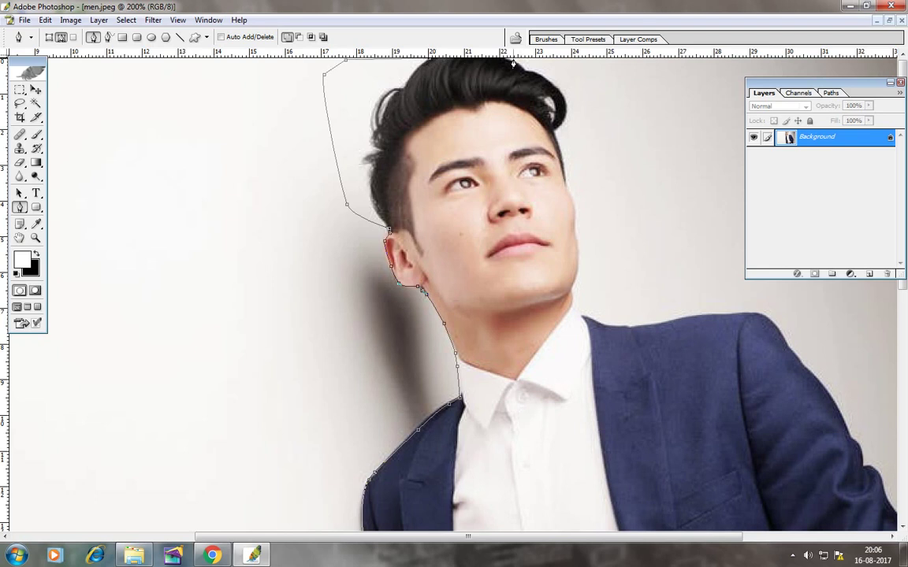
left_click_drag(513, 63, 587, 125)
left_click_drag(560, 156, 575, 208)
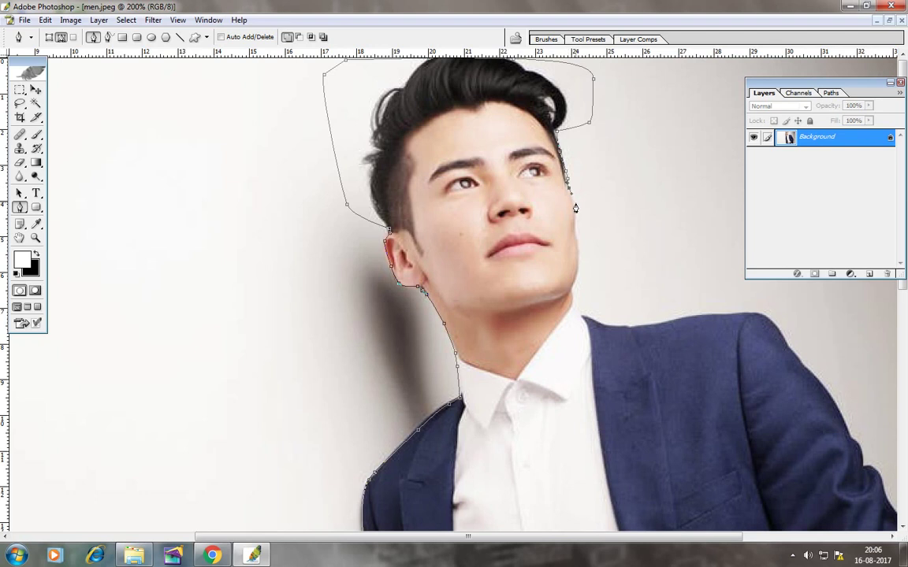
mouse_move(575, 231)
left_mouse_down()
mouse_move(572, 302)
mouse_move(621, 333)
mouse_move(725, 318)
mouse_move(538, 161)
mouse_move(581, 213)
mouse_move(656, 339)
left_mouse_up()
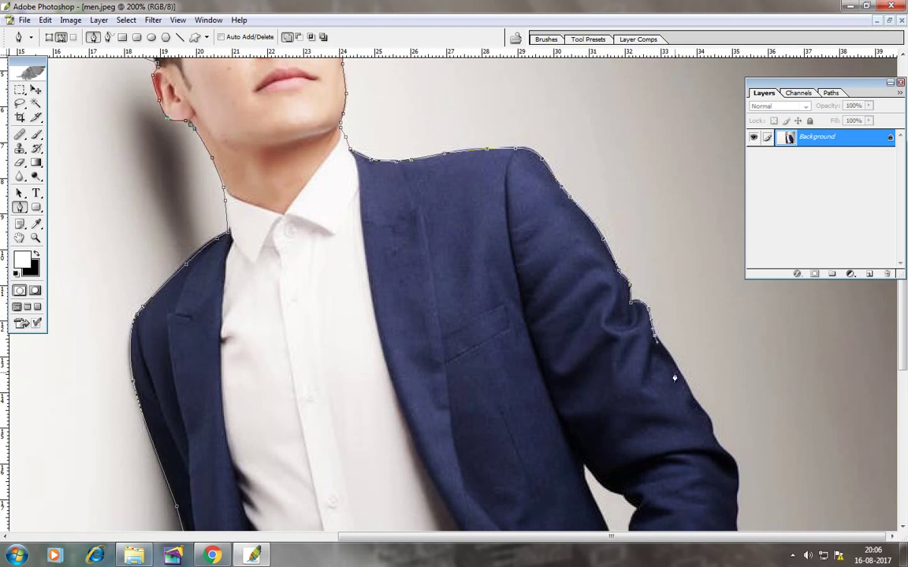
Extend the path down the right sleeve's outer edge to the photo's bottom
left_click_drag(675, 378, 712, 430)
scroll(752, 462, "down", 5)
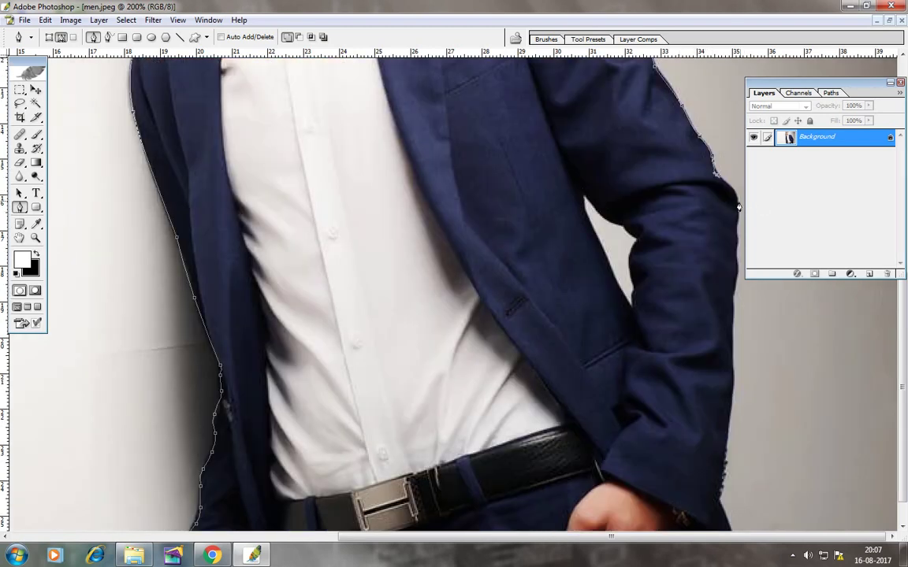
left_click_drag(739, 206, 739, 213)
left_click_drag(739, 273, 733, 314)
left_click_drag(733, 364, 733, 382)
left_click_drag(728, 435, 726, 451)
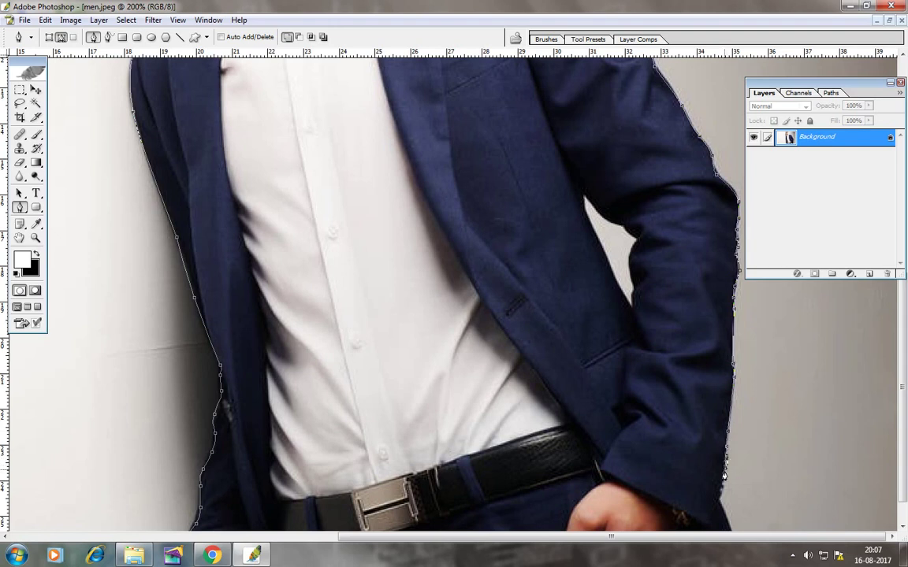
left_click_drag(658, 197, 658, 162)
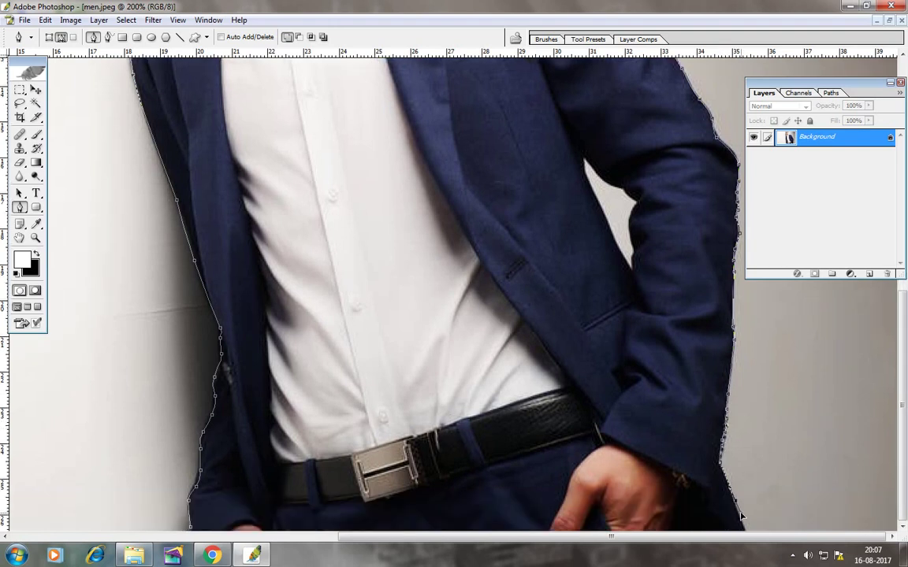
left_click_drag(733, 505, 743, 534)
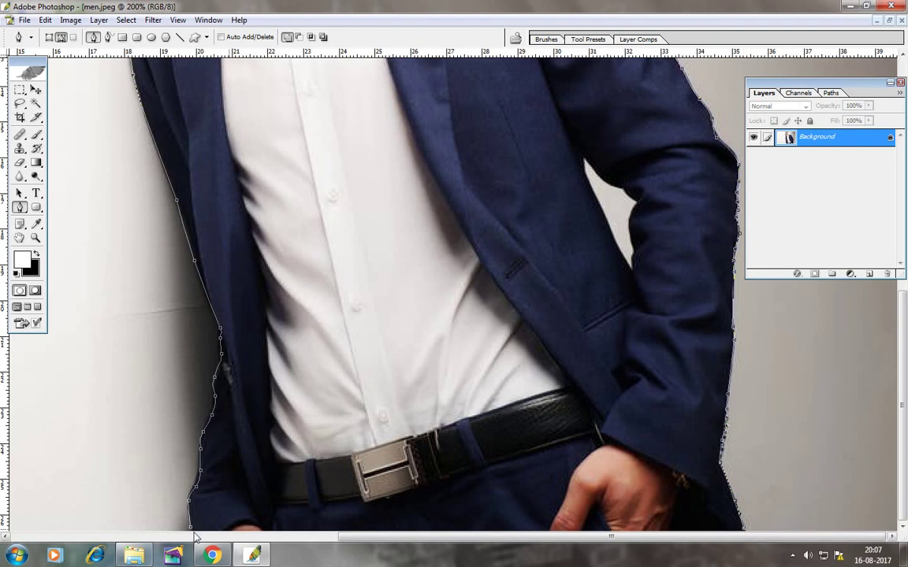
Turn the path into a selection and copy-paste the man onto Layer 1
right_click(345, 371)
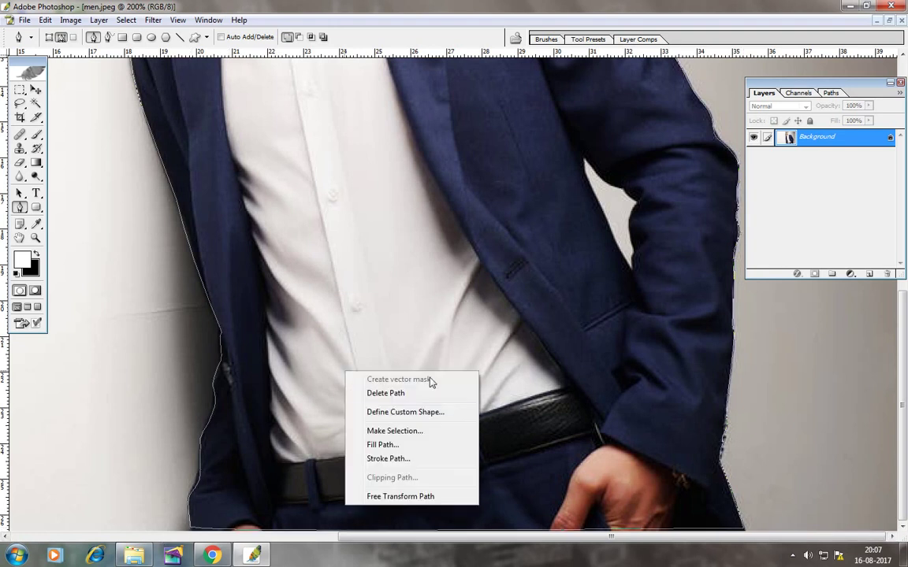
left_click(389, 433)
left_click(518, 227)
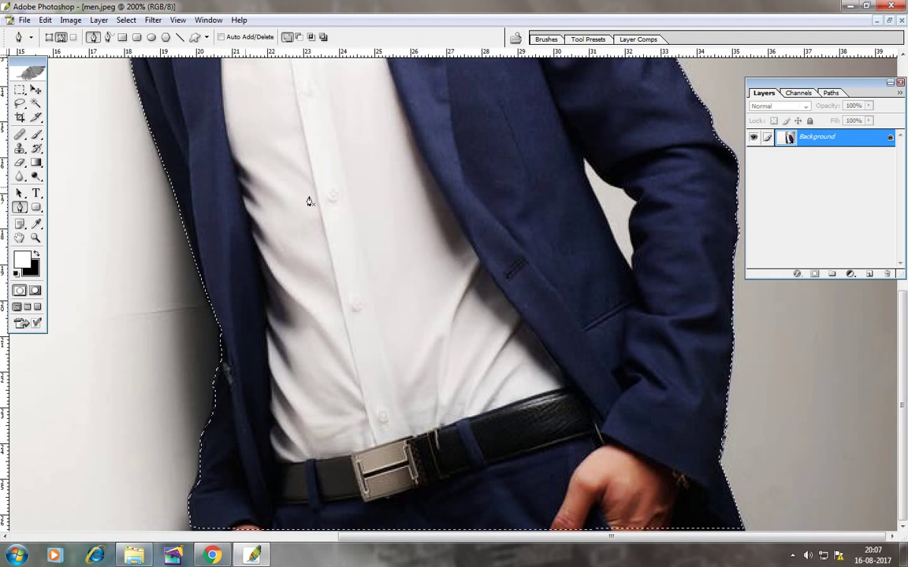
left_click(46, 20)
left_click(79, 115)
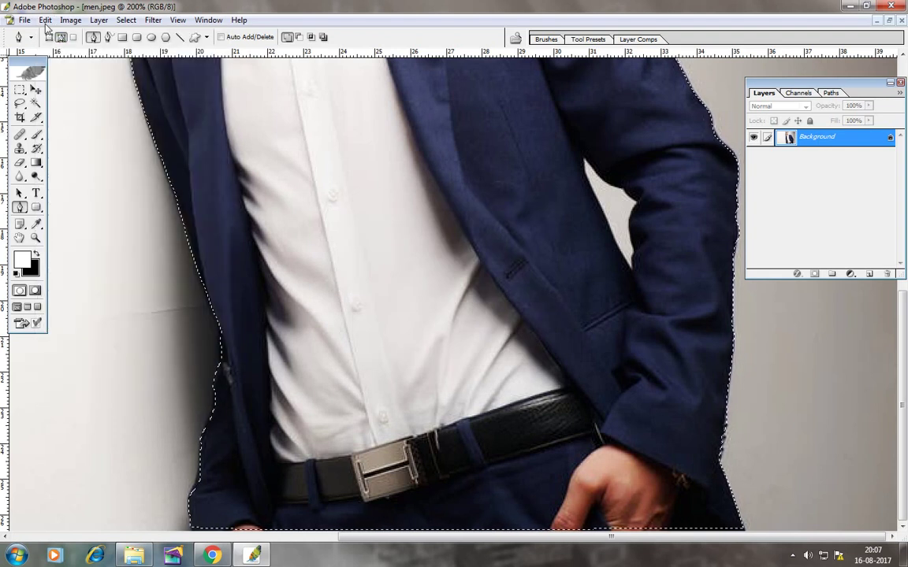
left_click(45, 20)
left_click(64, 135)
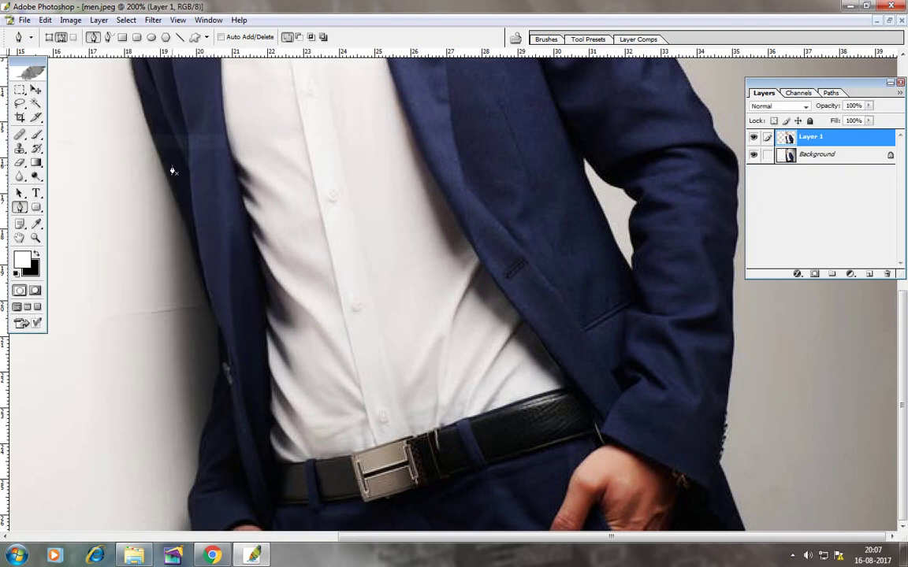
Zoom back to 100% and nudge the Layer 1 figure slightly left
left_click(36, 89)
key("ctrl+minus")
key("ctrl+minus")
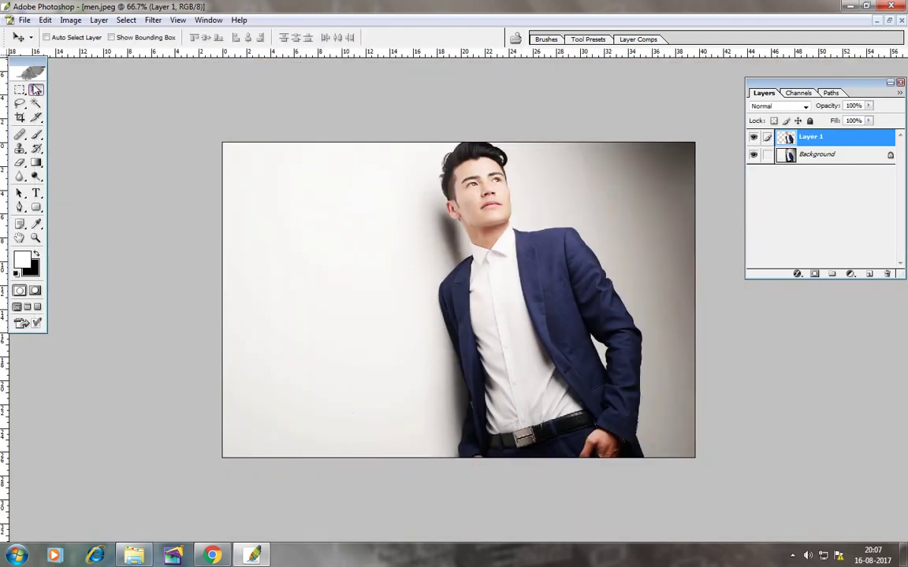
key("ctrl+plus")
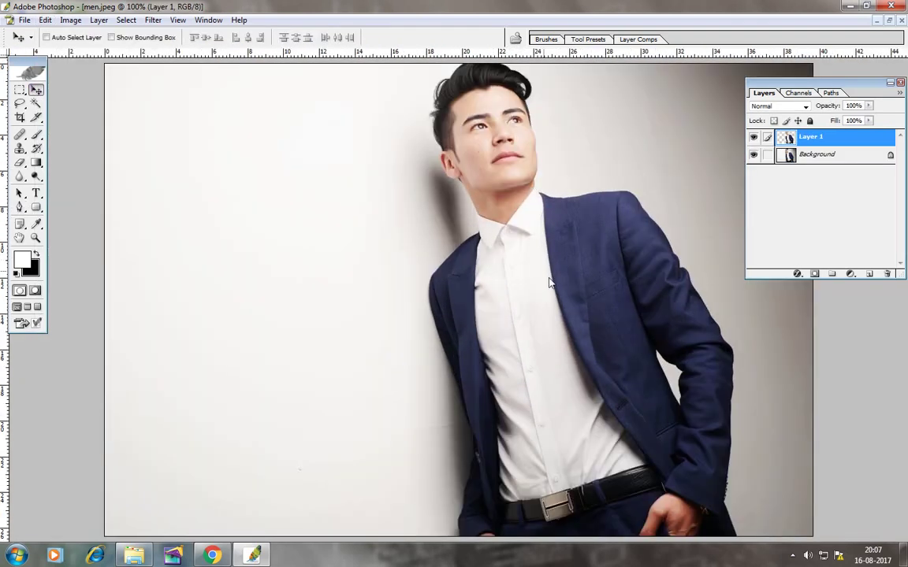
mouse_move(550, 285)
left_mouse_down()
mouse_move(373, 290)
mouse_move(535, 281)
left_mouse_up()
In the Extract filter, zoom in and highlight the edge around the man's hair
left_click(152, 19)
left_click(175, 54)
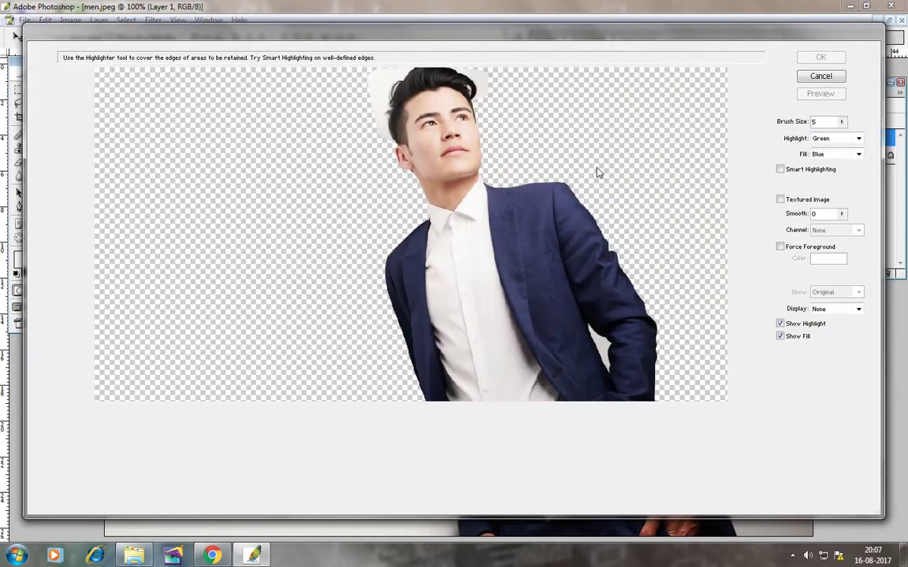
left_click(44, 147)
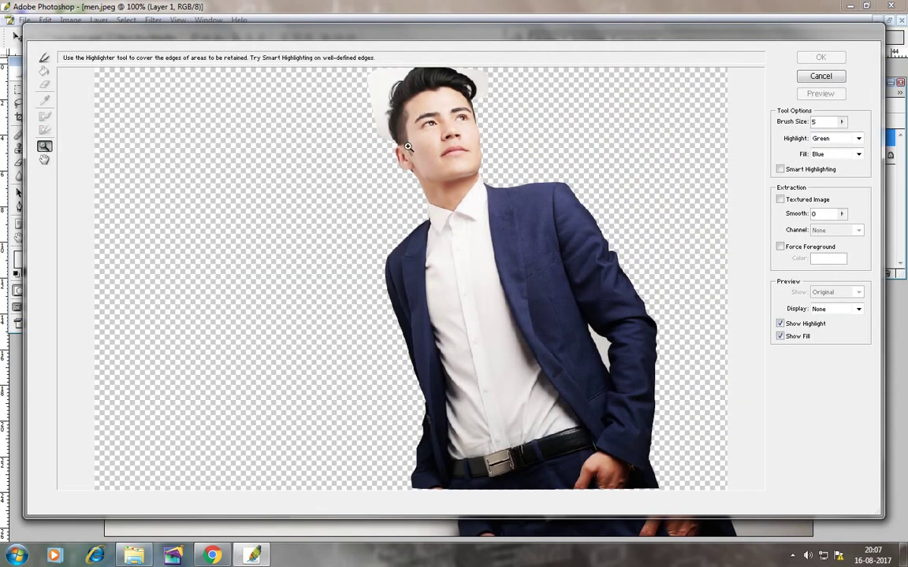
left_click_drag(305, 79, 587, 193)
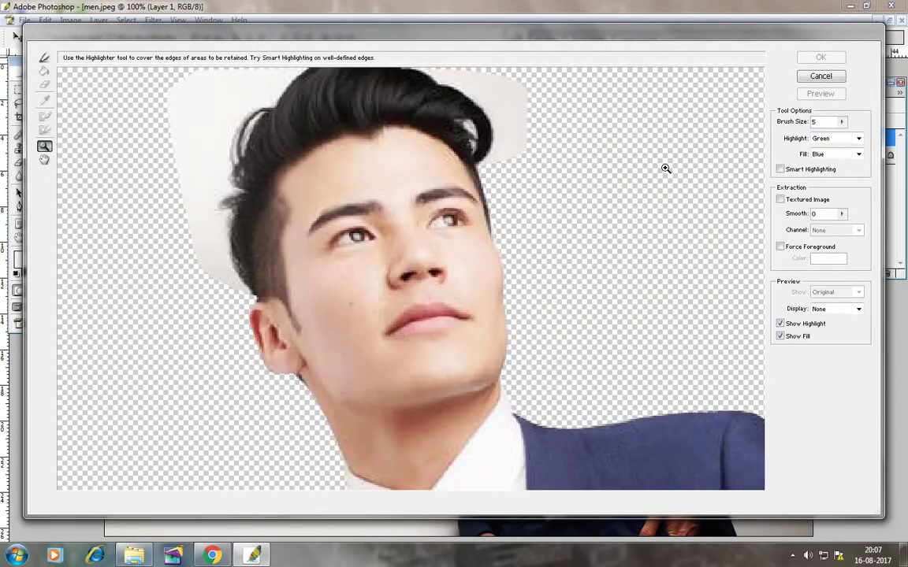
left_click(44, 57)
mouse_move(99, 309)
left_mouse_down()
mouse_move(248, 297)
mouse_move(226, 212)
mouse_move(241, 138)
left_mouse_up()
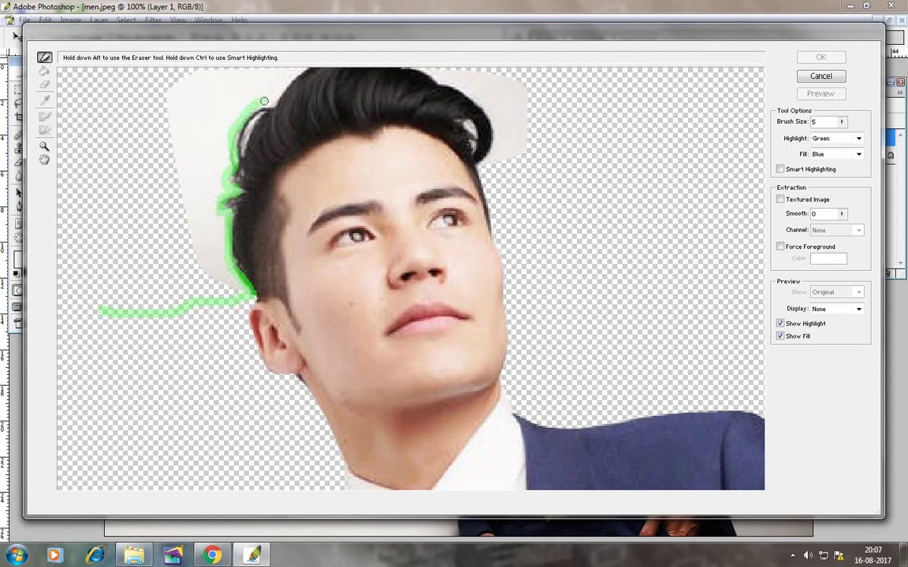
mouse_move(268, 103)
left_mouse_down()
mouse_move(254, 86)
mouse_move(314, 70)
left_mouse_up()
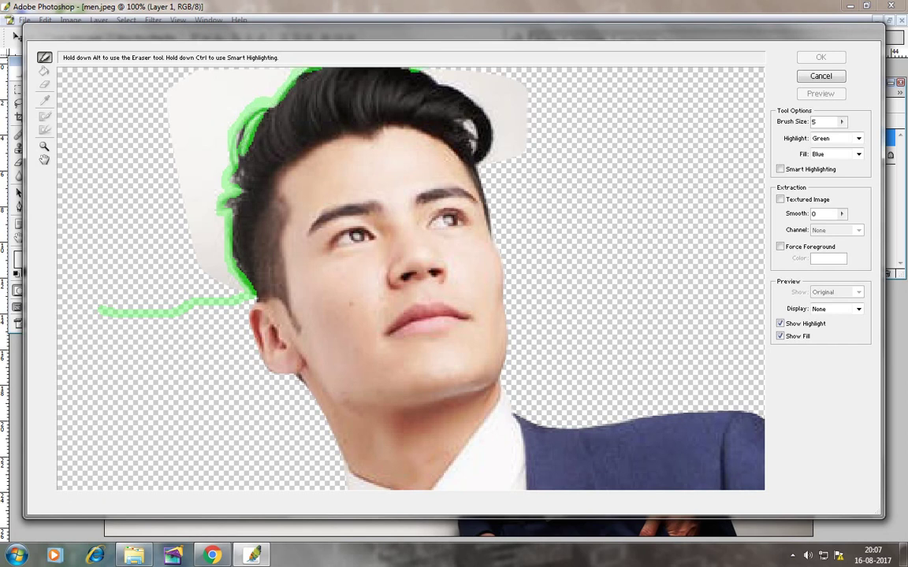
mouse_move(445, 83)
left_mouse_down()
mouse_move(492, 185)
mouse_move(699, 253)
mouse_move(711, 214)
left_mouse_up()
left_click_drag(74, 213, 64, 234)
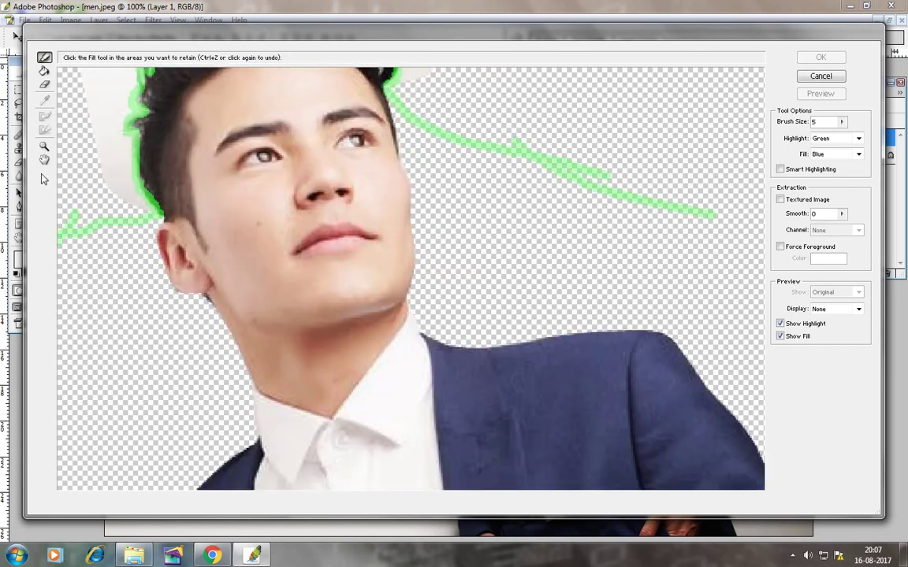
Zoom out and highlight the figure's left side and right side up to the shoulder
left_click(44, 146)
left_click(142, 189, "alt")
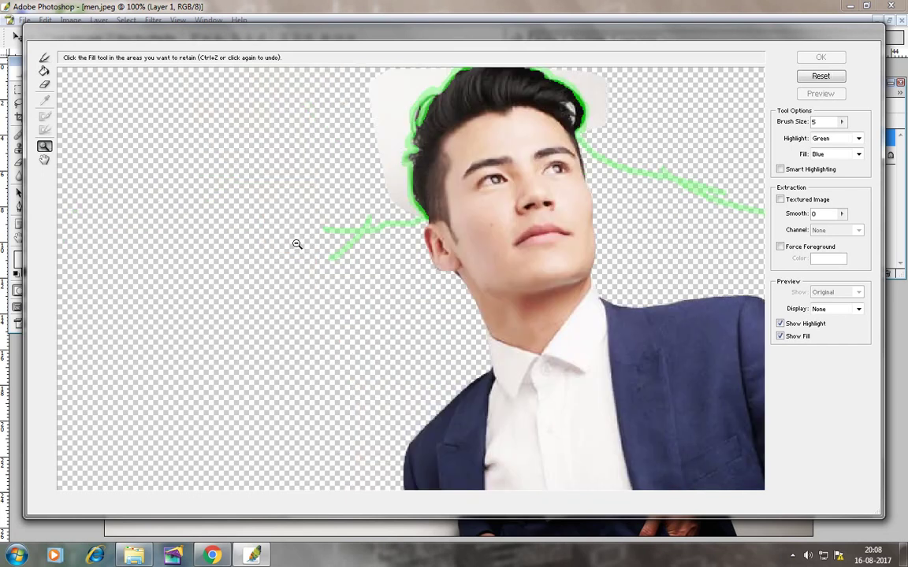
left_click(307, 237, "alt")
left_click(507, 301, "alt")
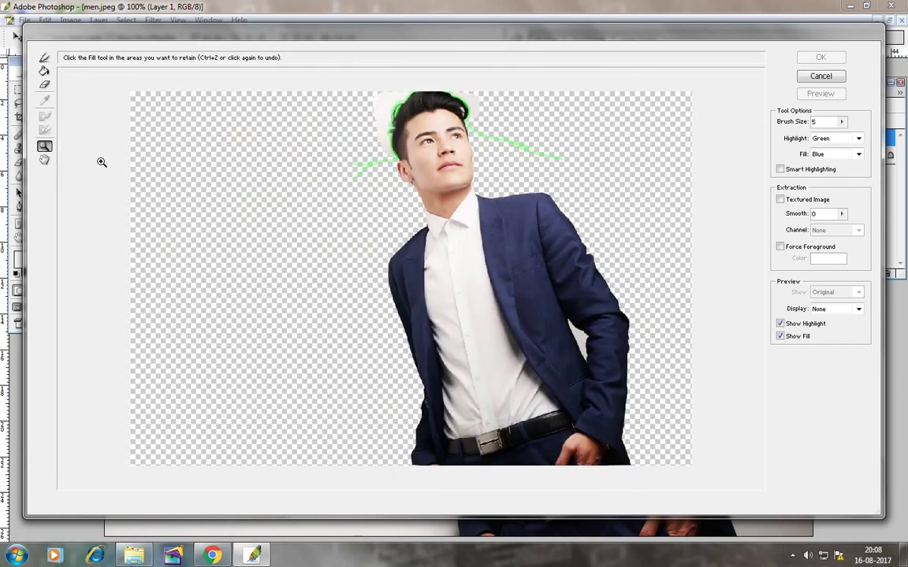
left_click(44, 57)
left_click_drag(337, 161, 357, 172)
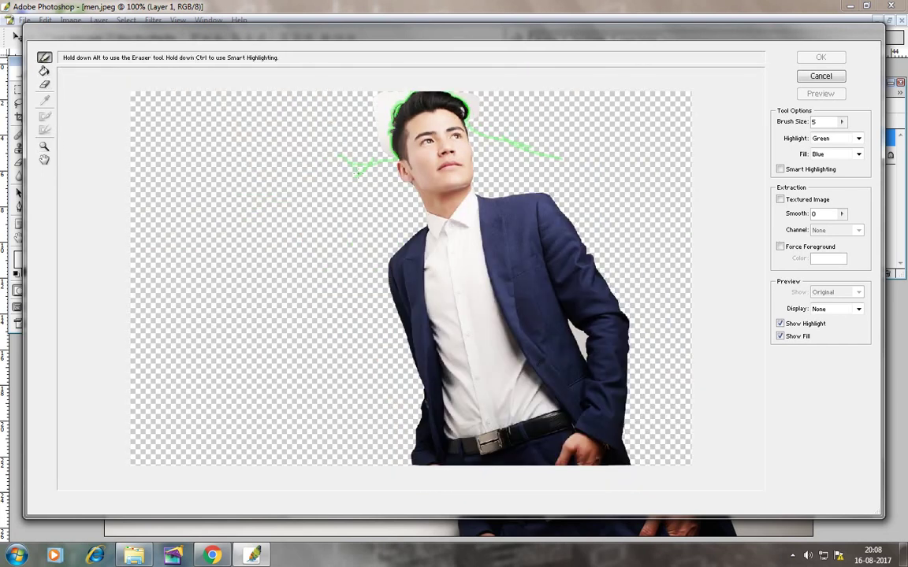
left_click_drag(332, 249, 279, 429)
left_click_drag(670, 275, 568, 189)
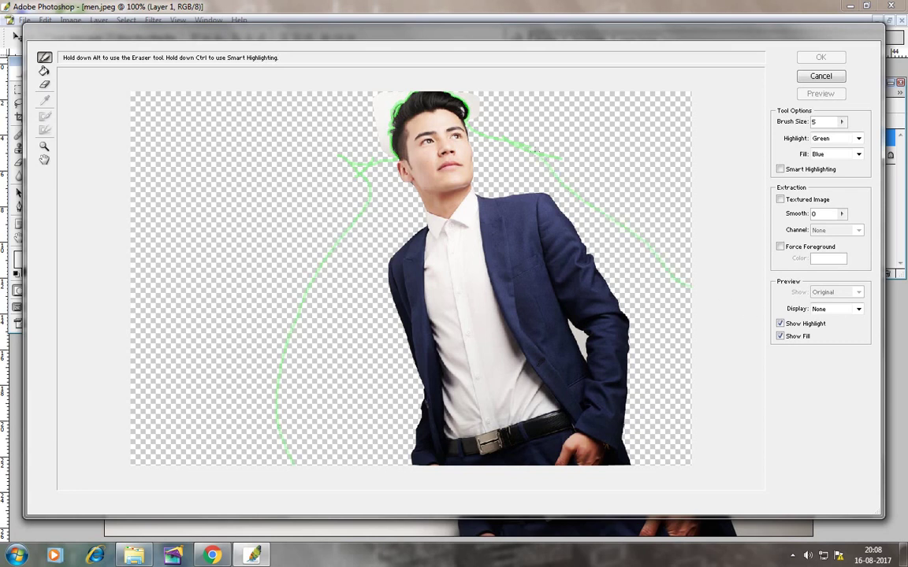
Fill the outlined figure as the area to keep and apply the extraction
key("g")
left_click(44, 71)
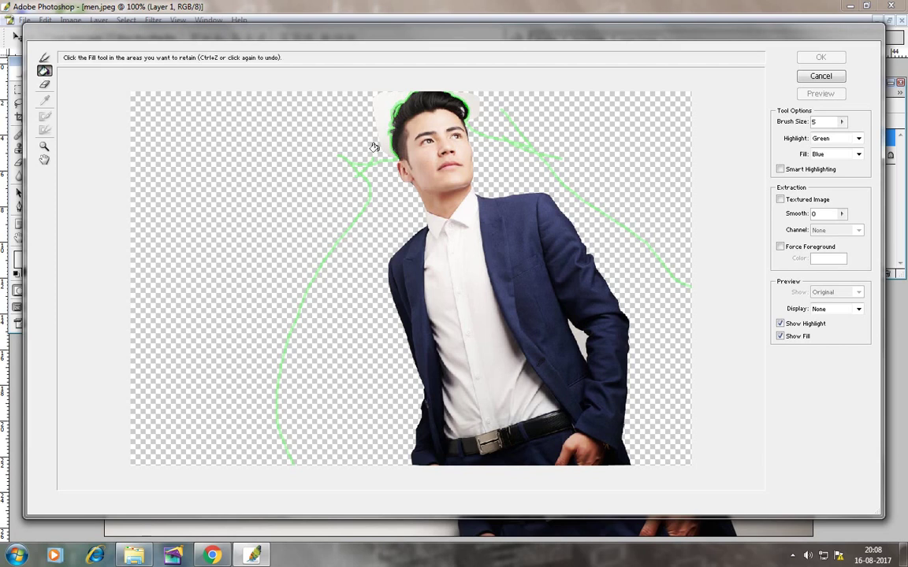
left_click(470, 249)
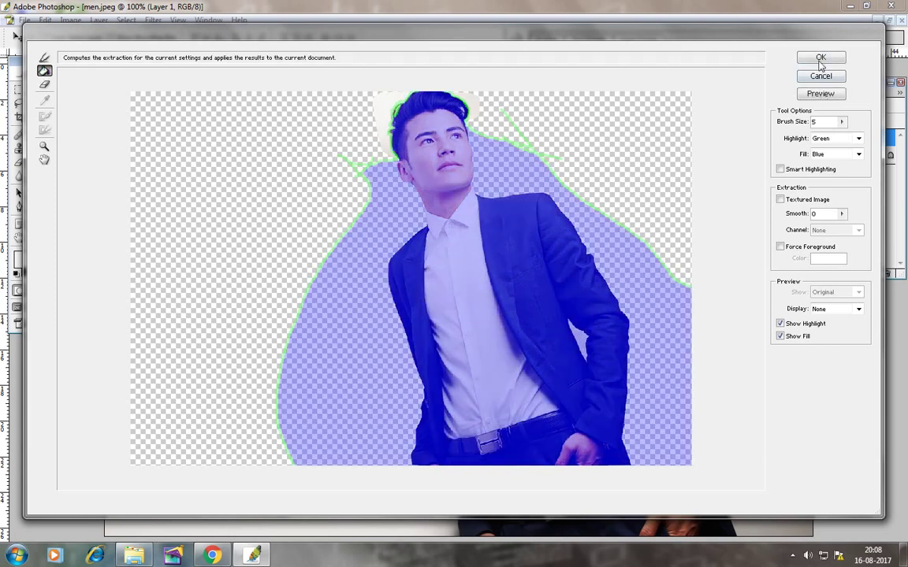
left_click(821, 59)
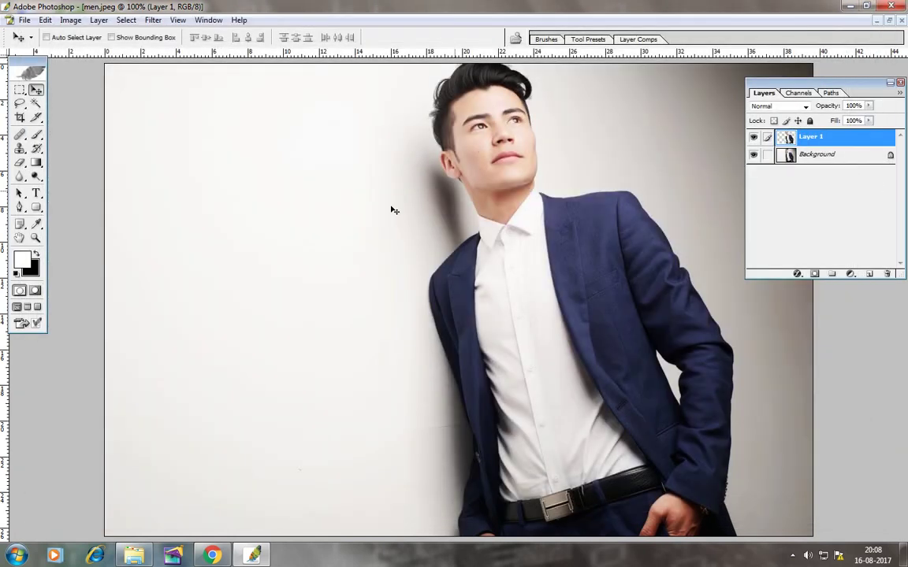
right_click(454, 175)
Duplicate Layer 1 twice, creating Layer 1 copy and Layer 1 copy 2
right_click(447, 149)
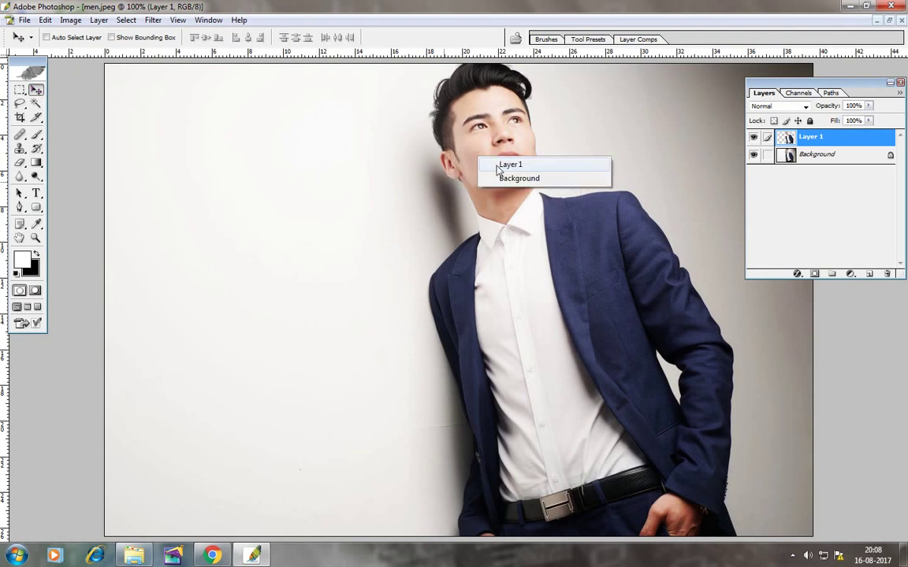
left_click_drag(447, 149, 389, 172)
key("ctrl+z")
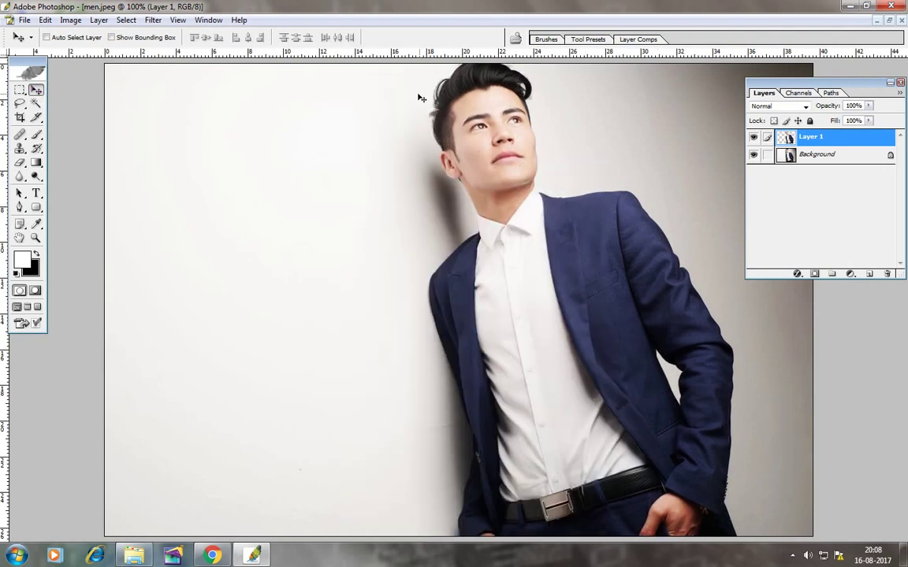
left_click(98, 20)
left_click(124, 50)
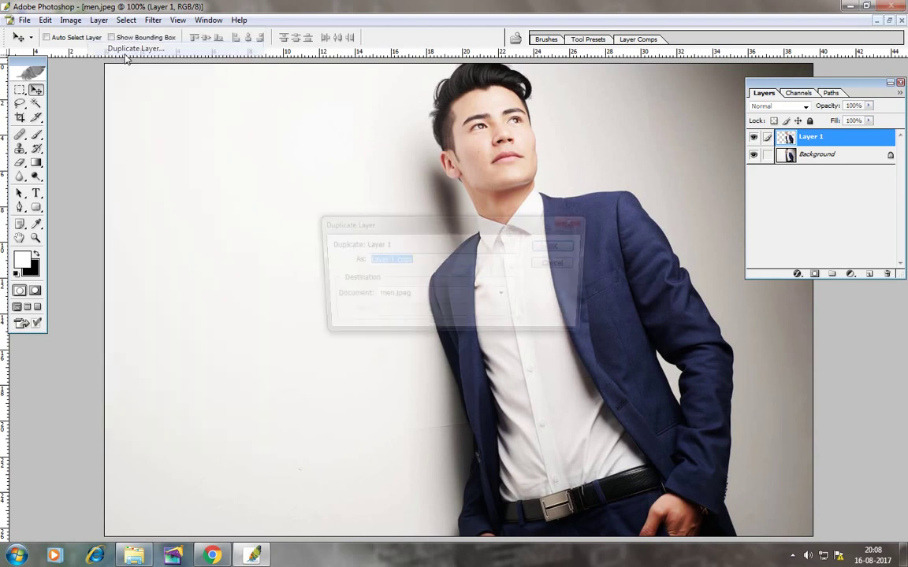
left_click(558, 248)
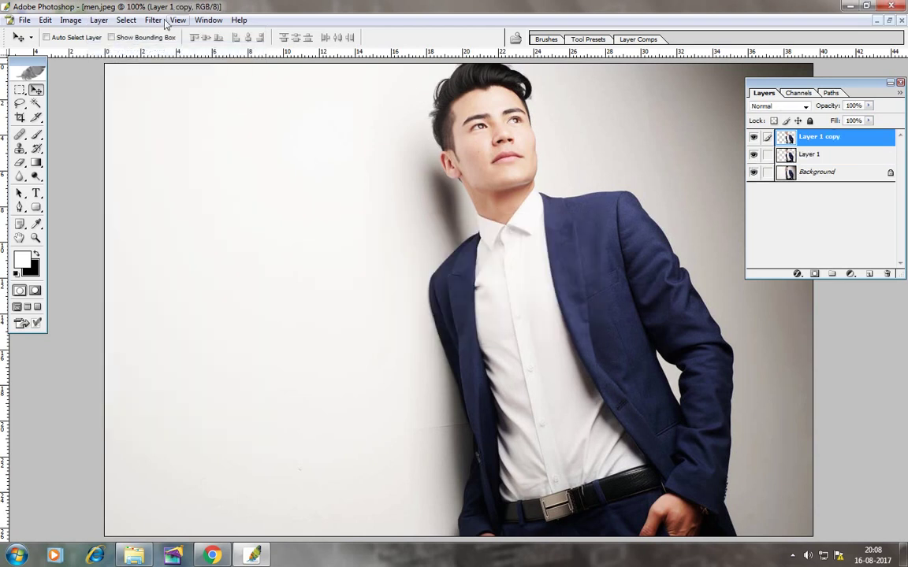
left_click(127, 20)
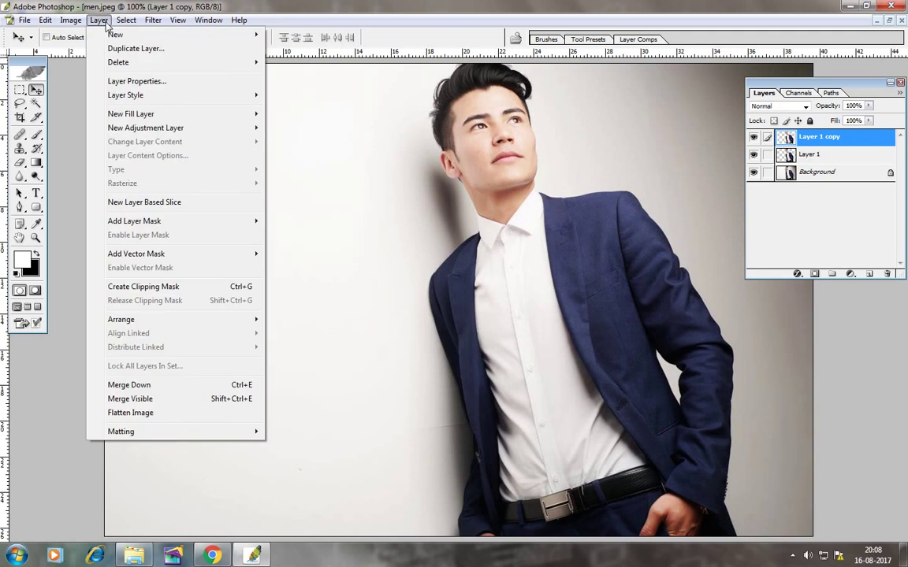
left_click(126, 50)
left_click(555, 246)
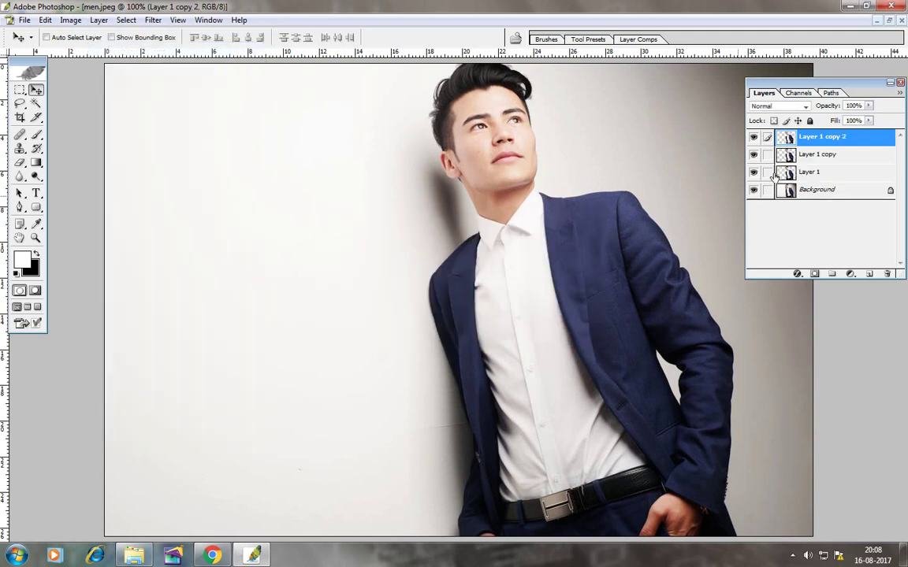
Link Layer 1 copy with the top layer and shift its figure left as an echo
left_click(754, 154)
mouse_move(572, 245)
left_mouse_down()
mouse_move(557, 246)
mouse_move(602, 284)
left_mouse_up()
left_click(768, 156)
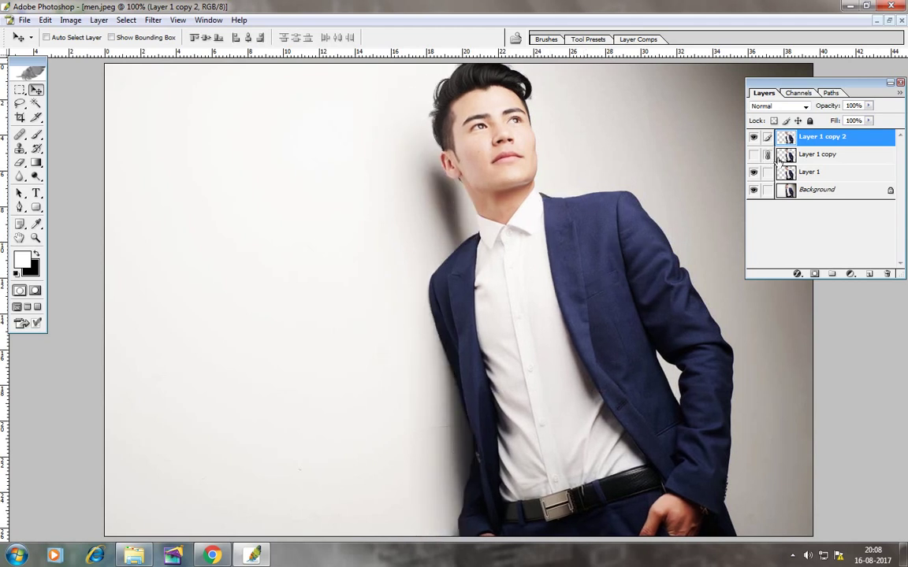
left_click(753, 155)
left_click(818, 154)
mouse_move(610, 248)
left_mouse_down()
mouse_move(584, 247)
mouse_move(580, 261)
left_mouse_up()
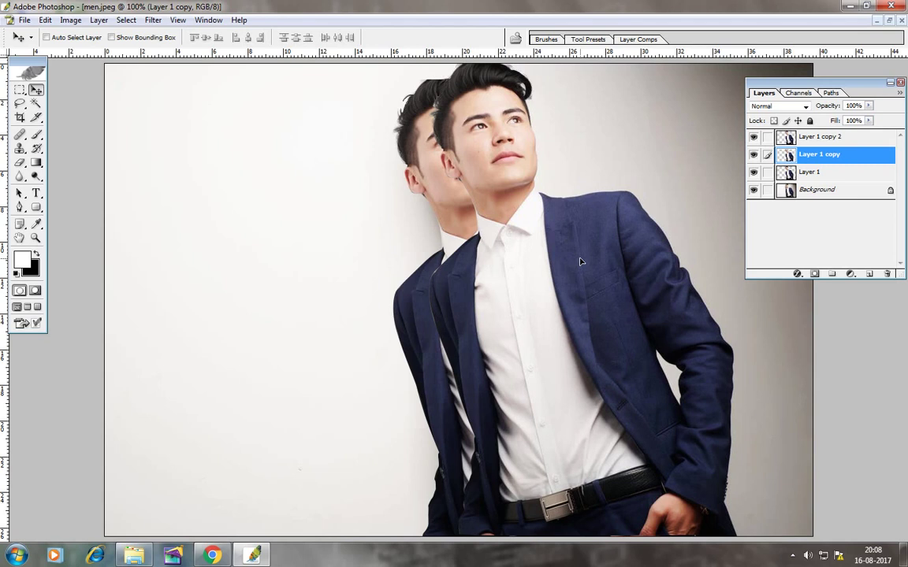
left_click(152, 20)
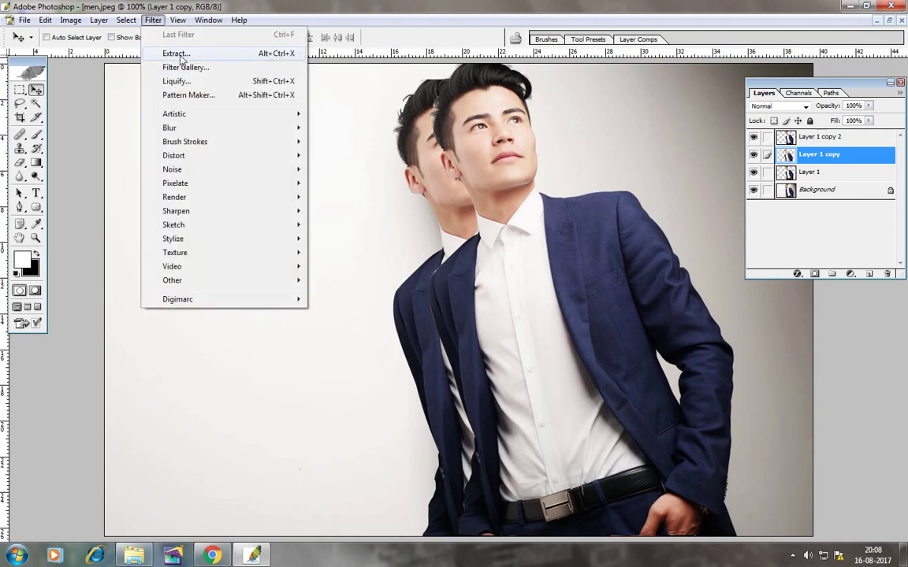
In Liquify, set the warp brush size to 229 and push the left hair and cheek outward
left_click(176, 81)
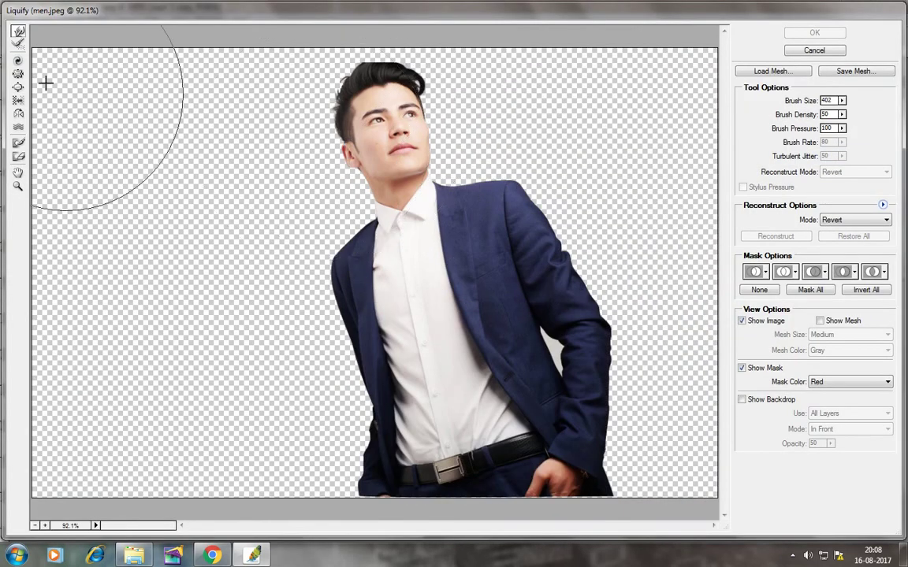
left_click(842, 101)
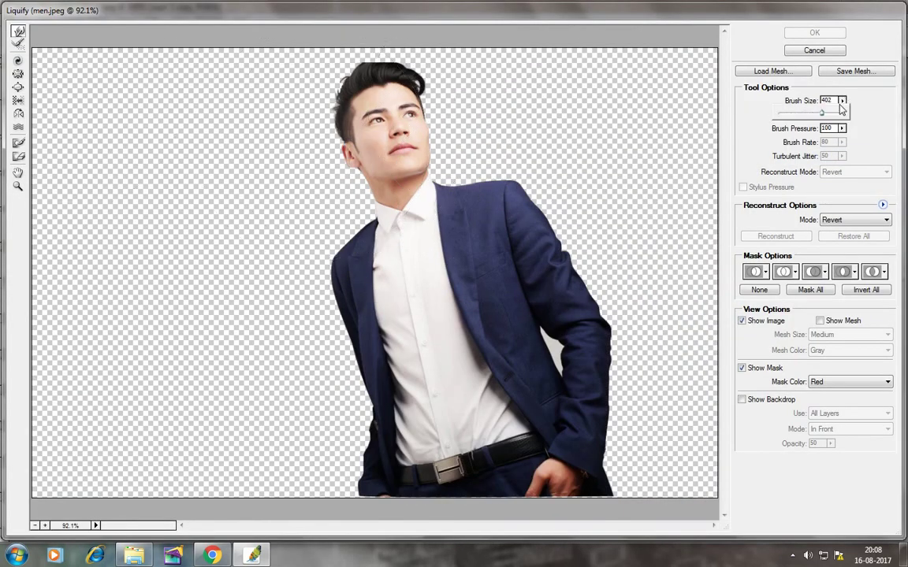
left_click_drag(817, 116, 725, 106)
left_click_drag(779, 112, 802, 114)
left_click_drag(805, 114, 810, 114)
left_click(324, 145)
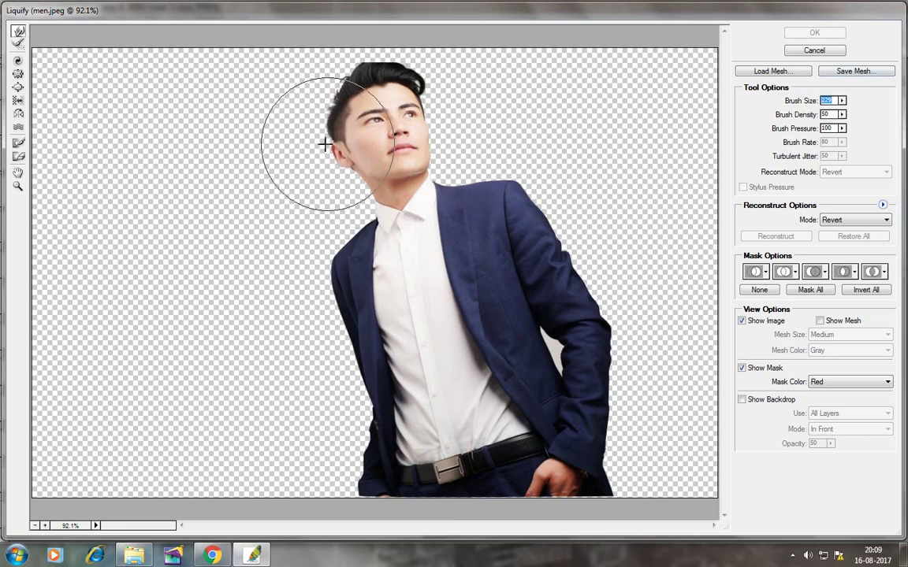
left_click_drag(347, 118, 323, 82)
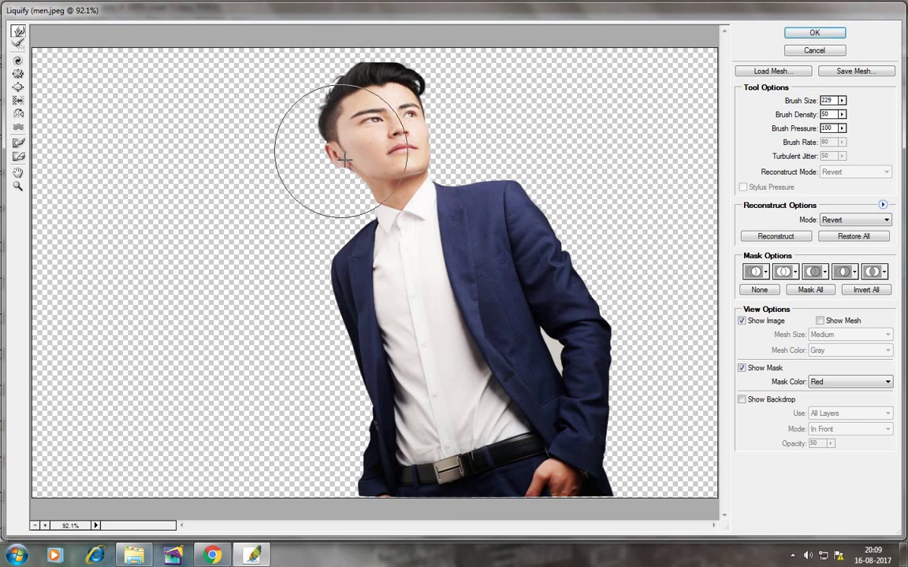
left_click_drag(344, 160, 342, 180)
Smear the copy's hair, face, shoulder and sleeve leftward, then apply Liquify
mouse_move(378, 213)
left_mouse_down()
mouse_move(365, 202)
mouse_move(344, 223)
mouse_move(337, 268)
mouse_move(324, 274)
mouse_move(348, 316)
mouse_move(332, 324)
mouse_move(365, 355)
mouse_move(349, 365)
mouse_move(373, 390)
mouse_move(367, 404)
mouse_move(349, 406)
mouse_move(366, 426)
mouse_move(351, 432)
mouse_move(359, 463)
mouse_move(345, 491)
left_mouse_up()
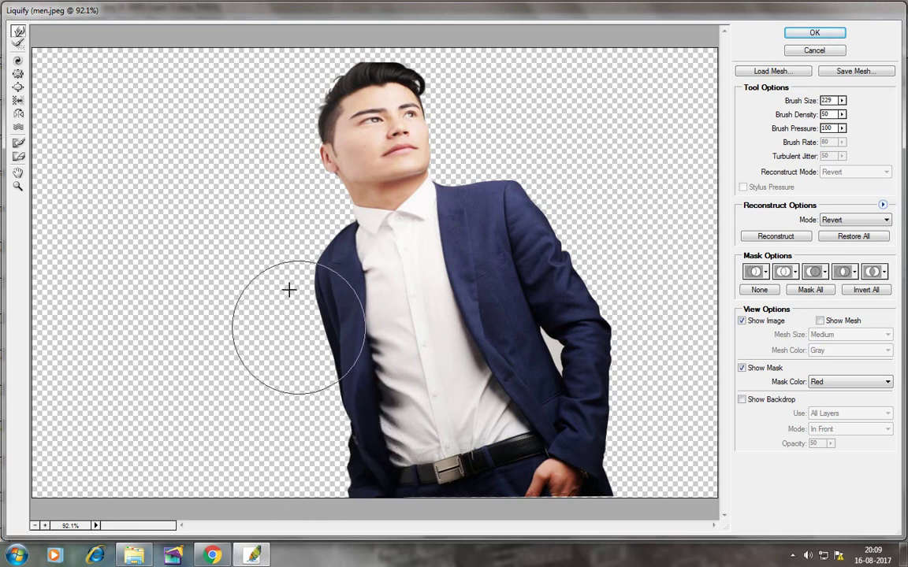
mouse_move(329, 71)
left_mouse_down()
mouse_move(306, 142)
mouse_move(331, 162)
mouse_move(326, 175)
mouse_move(337, 182)
mouse_move(330, 182)
mouse_move(349, 219)
mouse_move(330, 192)
mouse_move(339, 229)
mouse_move(324, 253)
mouse_move(365, 263)
mouse_move(294, 270)
mouse_move(320, 270)
mouse_move(378, 313)
mouse_move(308, 324)
mouse_move(380, 361)
mouse_move(345, 376)
mouse_move(305, 375)
mouse_move(412, 379)
mouse_move(351, 426)
mouse_move(330, 423)
mouse_move(411, 418)
mouse_move(370, 444)
mouse_move(359, 432)
mouse_move(324, 439)
mouse_move(400, 446)
mouse_move(408, 464)
mouse_move(361, 479)
left_mouse_up()
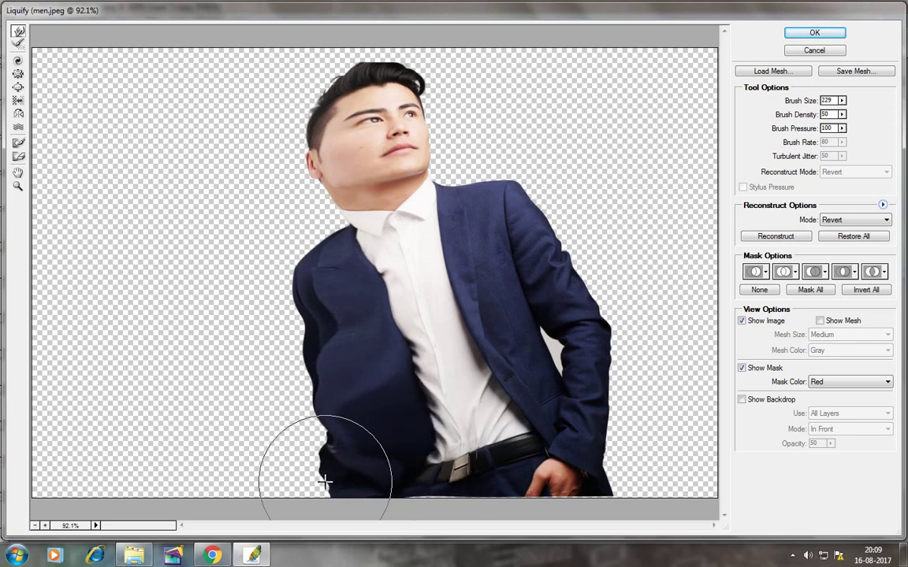
mouse_move(306, 290)
left_mouse_down()
mouse_move(324, 259)
mouse_move(344, 260)
mouse_move(281, 241)
mouse_move(290, 249)
mouse_move(290, 296)
mouse_move(259, 301)
mouse_move(294, 330)
mouse_move(264, 344)
mouse_move(311, 370)
mouse_move(284, 385)
mouse_move(308, 416)
mouse_move(290, 429)
mouse_move(294, 443)
mouse_move(273, 447)
mouse_move(318, 472)
mouse_move(270, 473)
left_mouse_up()
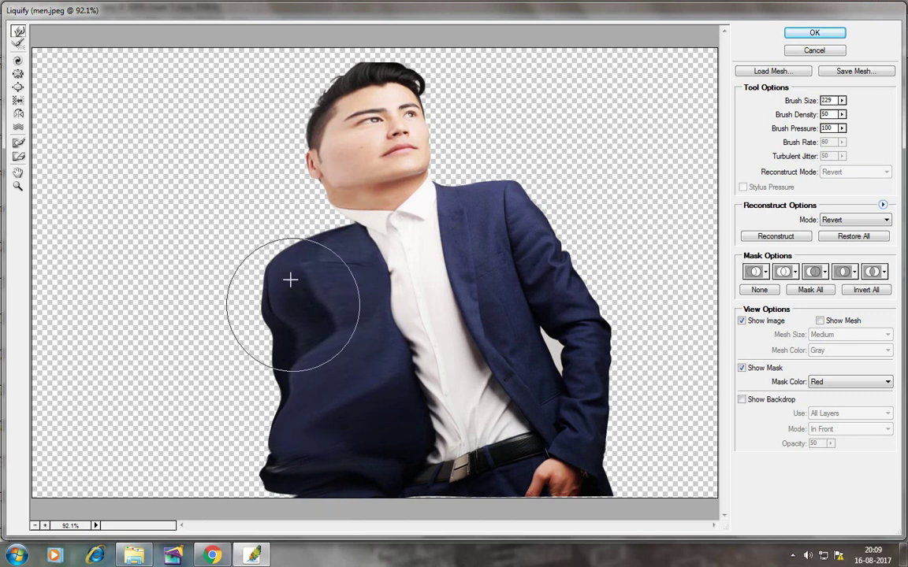
mouse_move(308, 153)
left_mouse_down()
mouse_move(345, 158)
mouse_move(287, 173)
mouse_move(308, 130)
mouse_move(282, 113)
mouse_move(299, 104)
mouse_move(278, 79)
mouse_move(333, 71)
mouse_move(304, 64)
mouse_move(351, 105)
mouse_move(361, 89)
mouse_move(313, 126)
mouse_move(361, 146)
mouse_move(326, 156)
mouse_move(371, 158)
mouse_move(361, 237)
left_mouse_up()
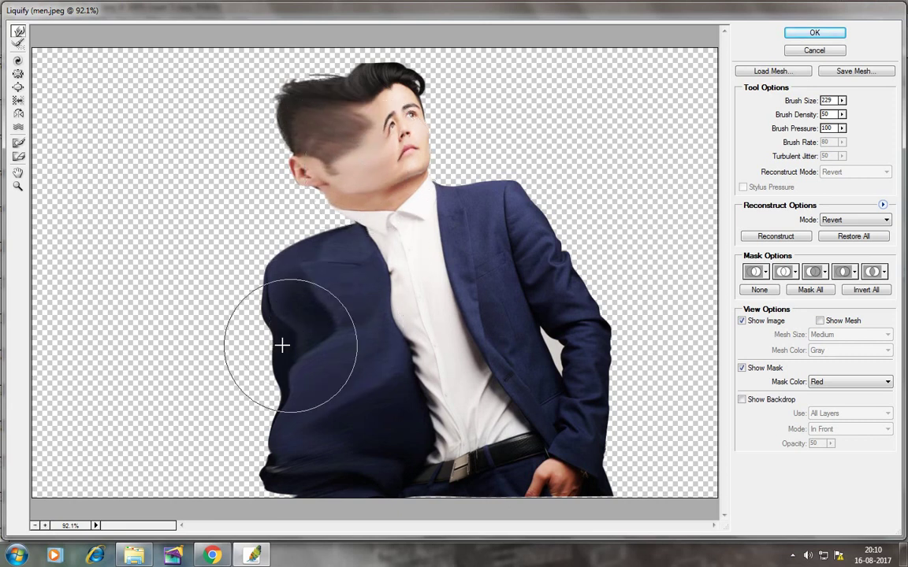
mouse_move(283, 345)
left_mouse_down()
mouse_move(241, 304)
mouse_move(227, 304)
mouse_move(263, 348)
mouse_move(235, 357)
mouse_move(270, 386)
mouse_move(237, 399)
mouse_move(263, 419)
mouse_move(241, 431)
mouse_move(263, 461)
mouse_move(233, 471)
mouse_move(244, 483)
mouse_move(237, 476)
left_mouse_up()
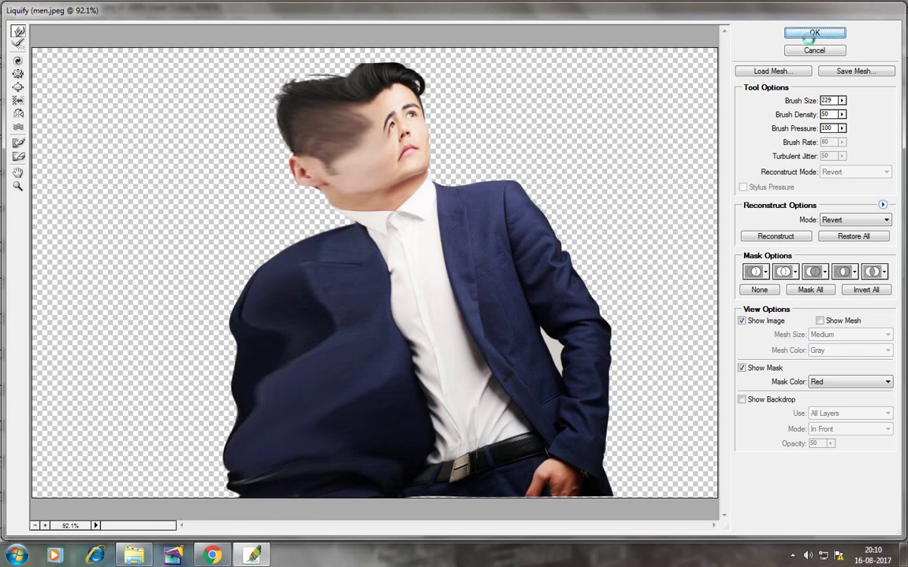
left_click(833, 34)
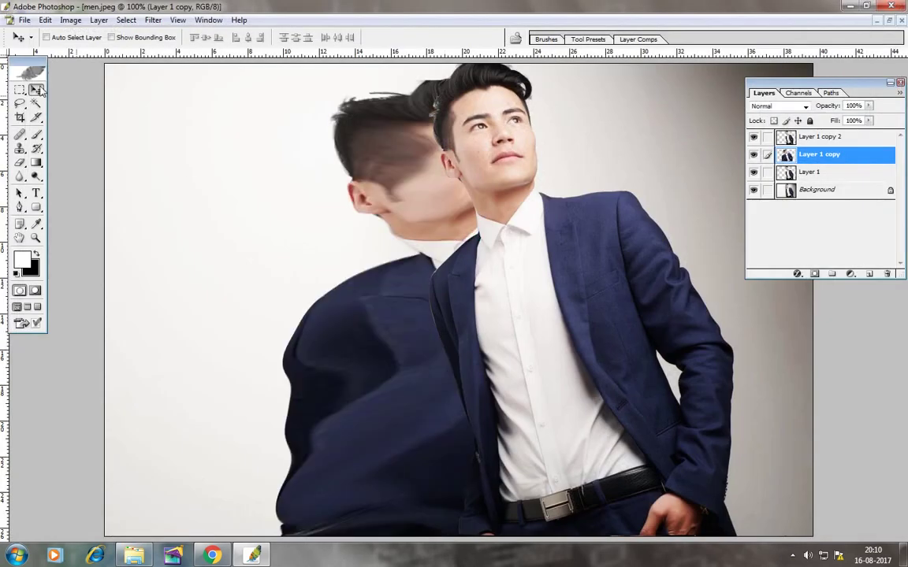
Nudge the distorted figure left and add a new Layer 2 below Layer 1 copy 2
mouse_move(421, 292)
left_mouse_down()
mouse_move(397, 284)
mouse_move(410, 266)
mouse_move(400, 289)
left_mouse_up()
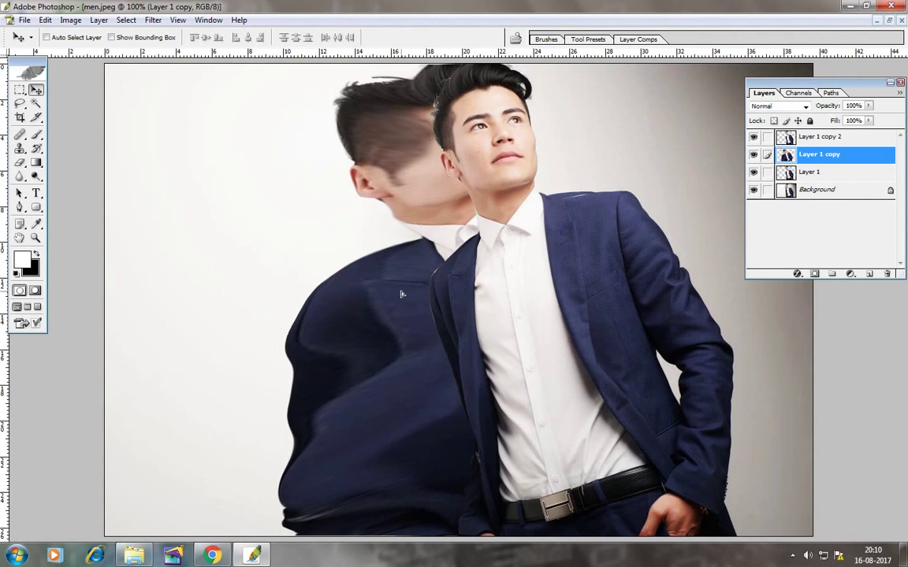
left_click(841, 139)
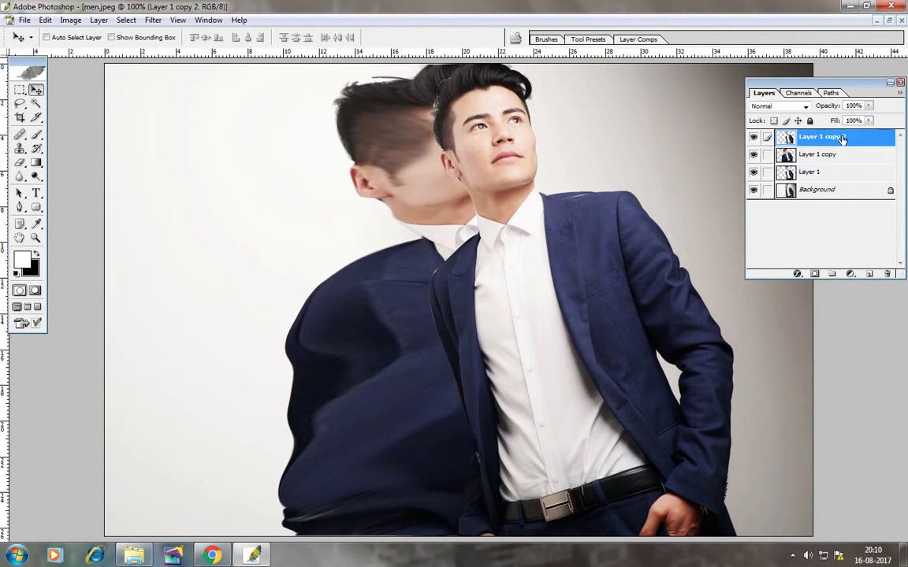
left_click(870, 275)
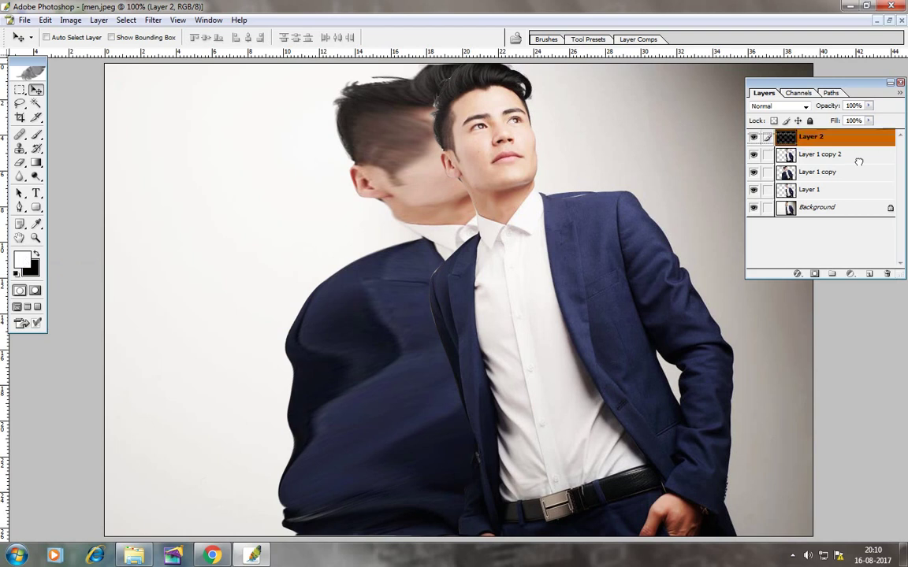
left_click_drag(856, 143, 875, 163)
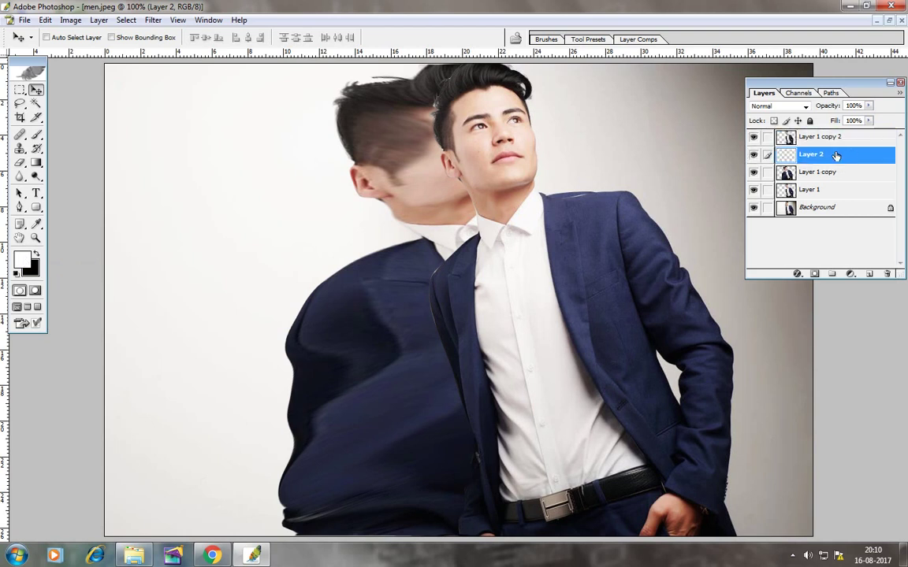
Fill Layer 2 with white and toggle its visibility to check it covers the figure
left_click(47, 20)
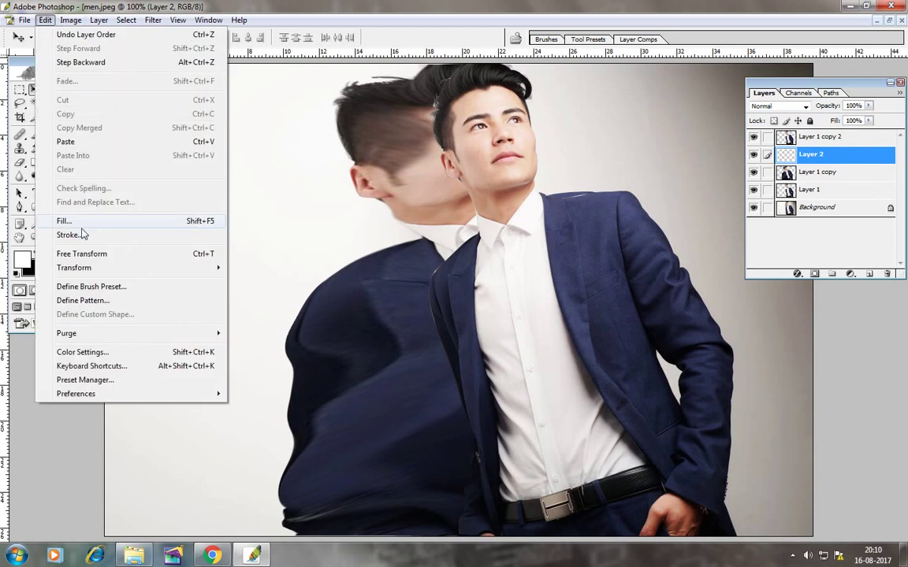
left_click(63, 222)
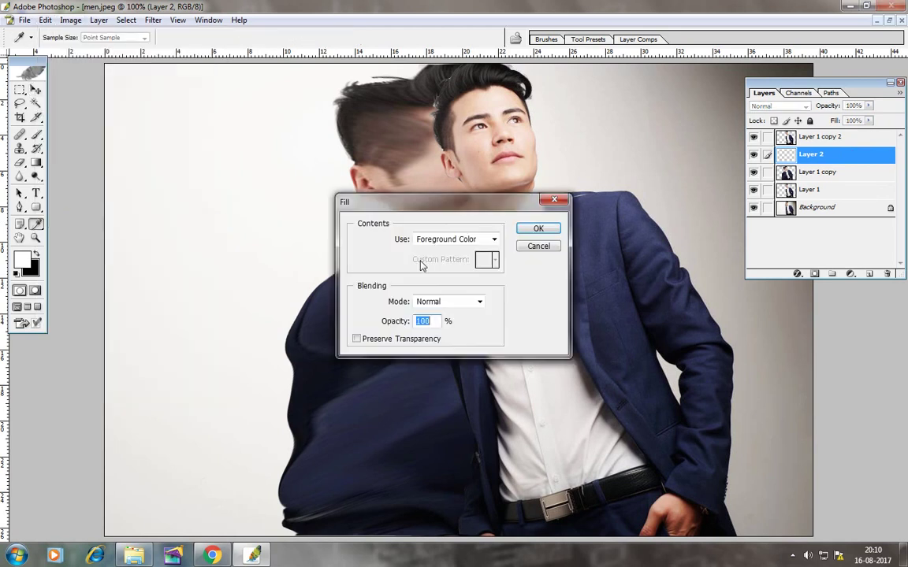
left_click(538, 229)
key("v")
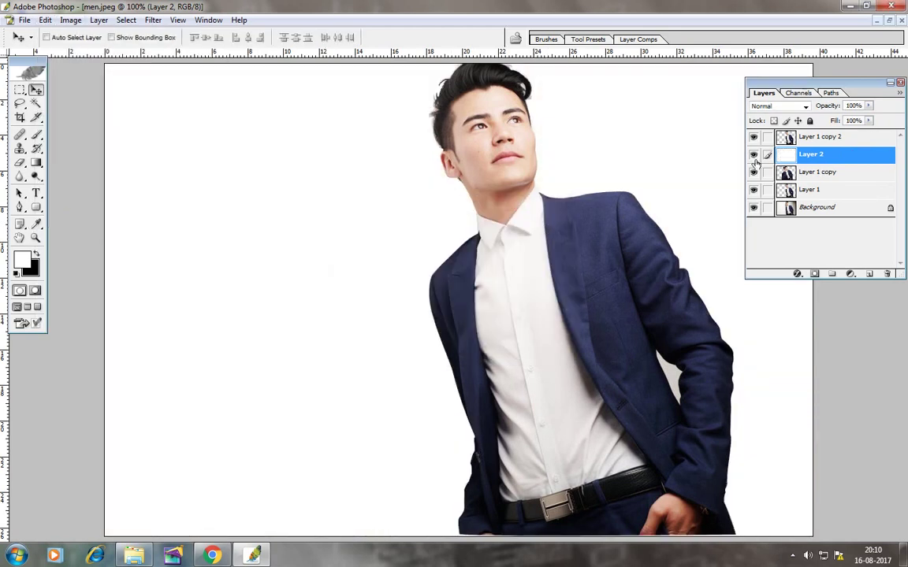
left_click(754, 156)
left_click(753, 156)
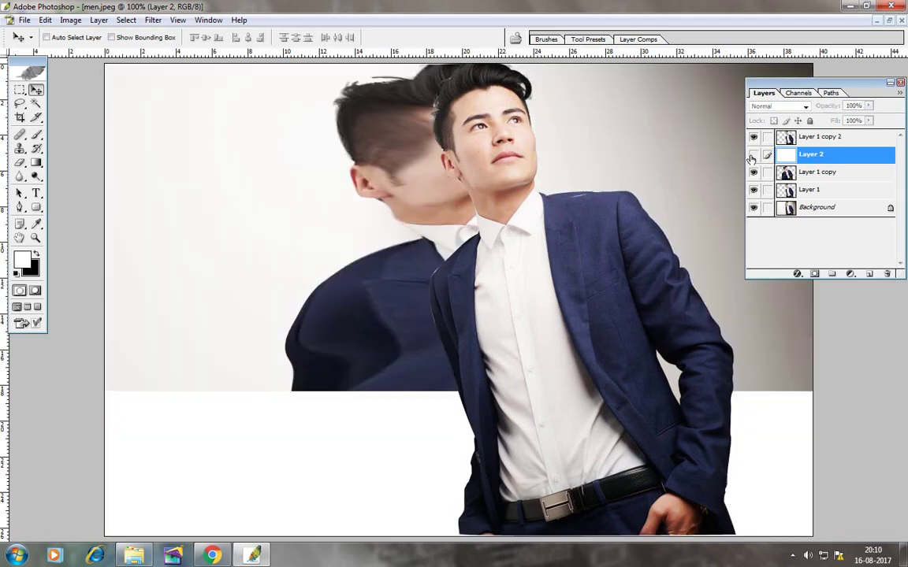
left_click(753, 156)
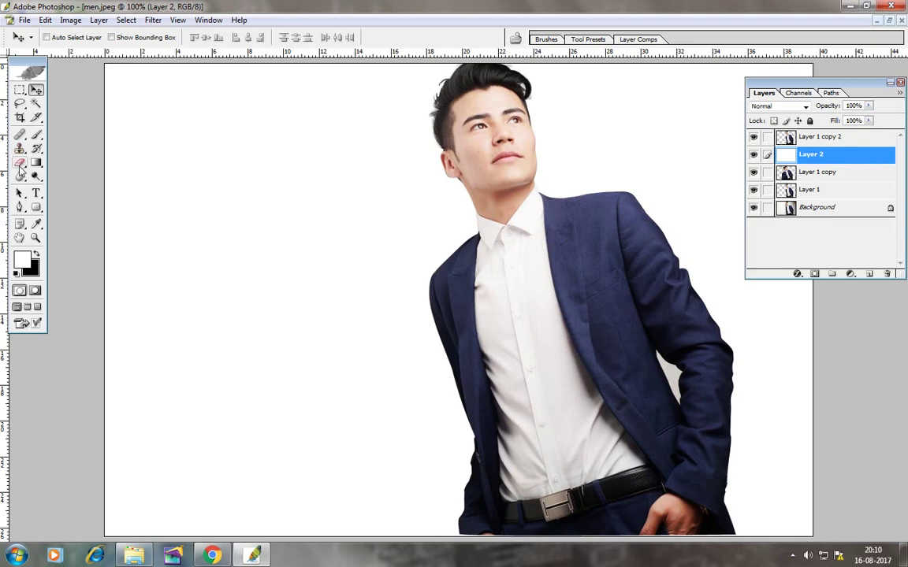
left_click(19, 164)
Give the Eraser a splatter-shaped brush tip with a Master Diameter of 282 px
left_click(80, 39)
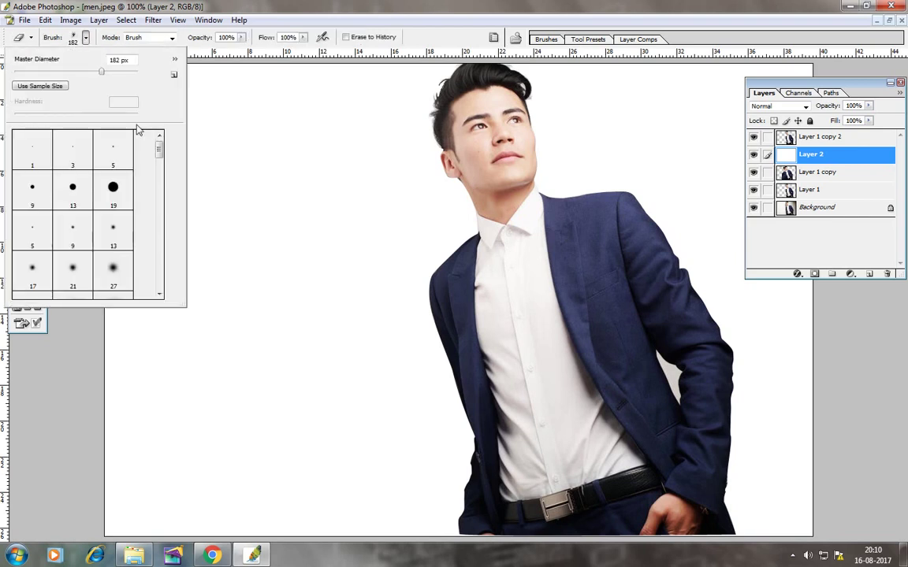
left_click_drag(159, 148, 159, 260)
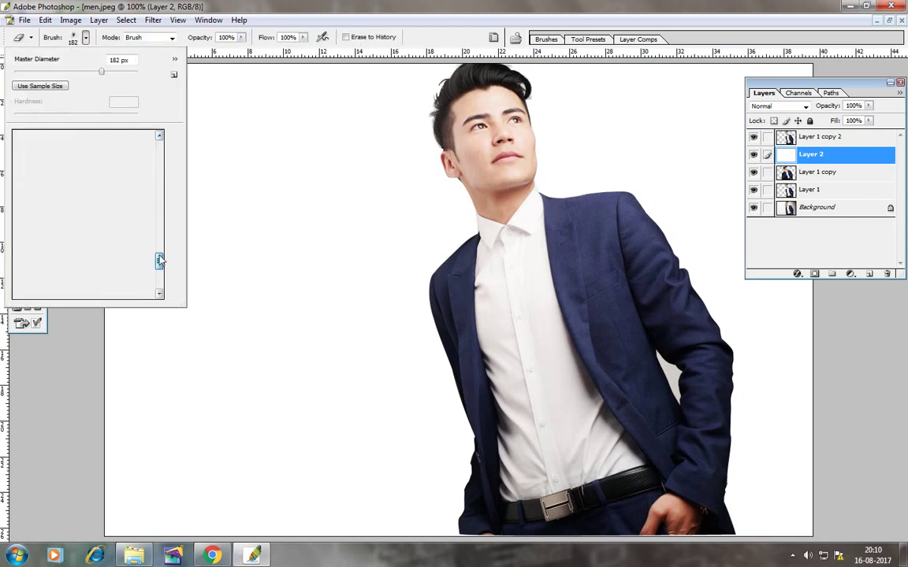
left_click_drag(160, 248, 163, 288)
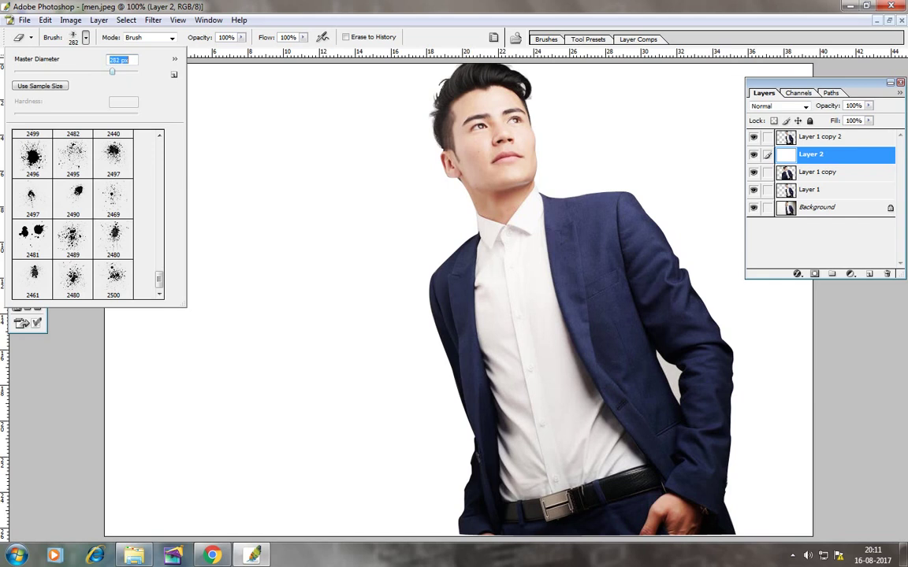
key("Return")
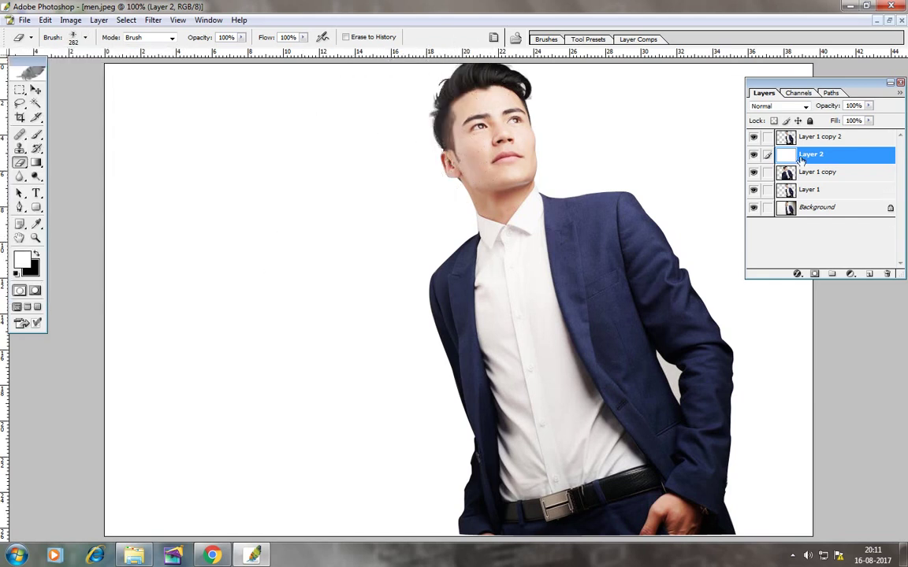
Erase splatter patches beside the head and jacket, dropping the brush to 192 px
left_click(386, 167)
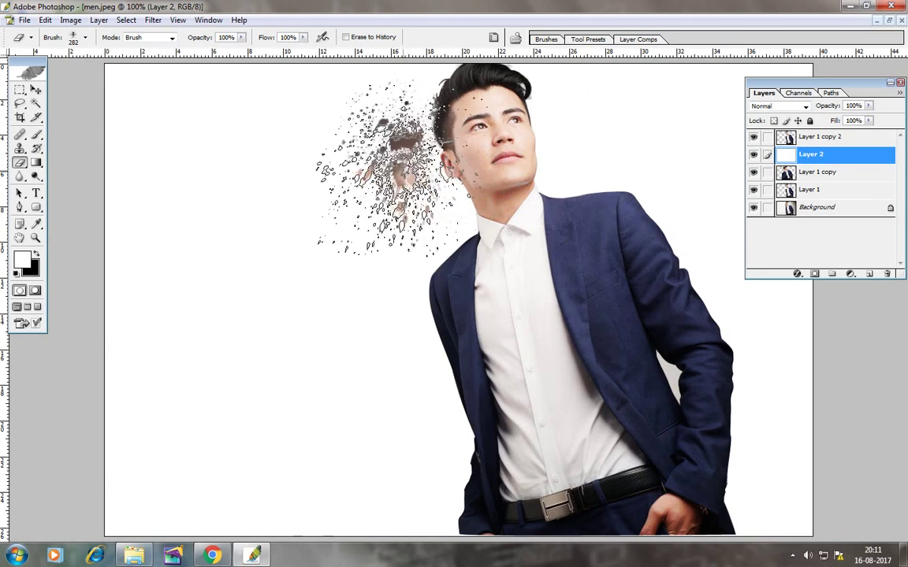
mouse_move(390, 167)
left_mouse_down()
mouse_move(478, 443)
mouse_move(394, 473)
left_mouse_up()
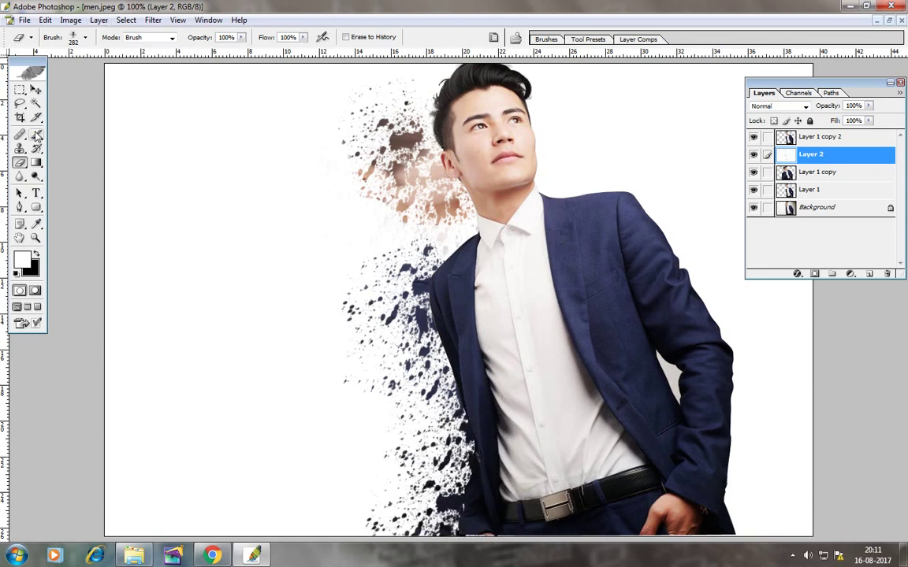
left_click(85, 38)
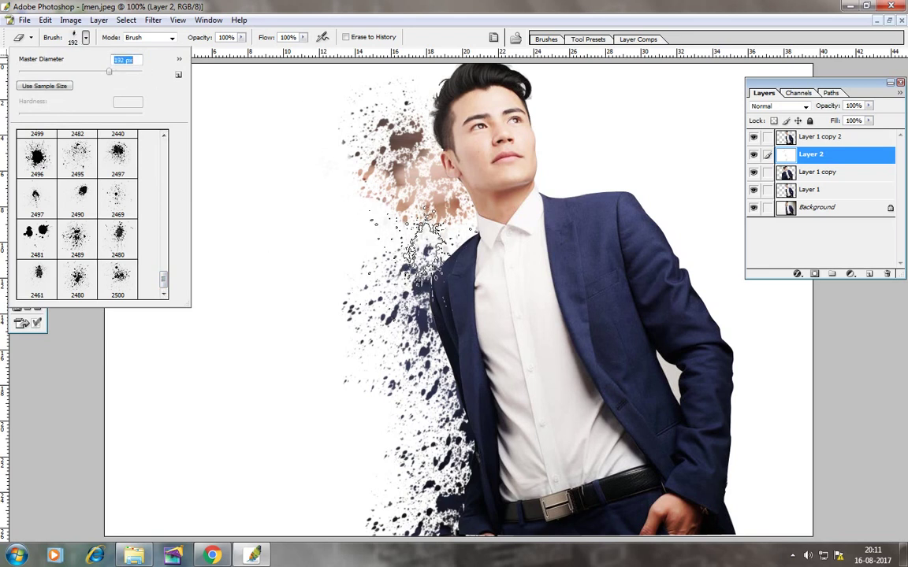
left_click(410, 237)
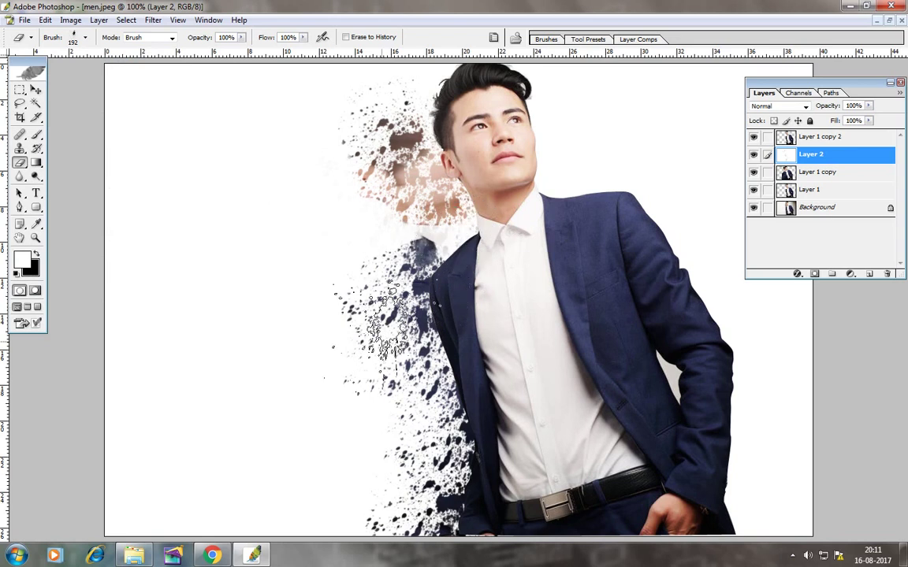
left_click(381, 377)
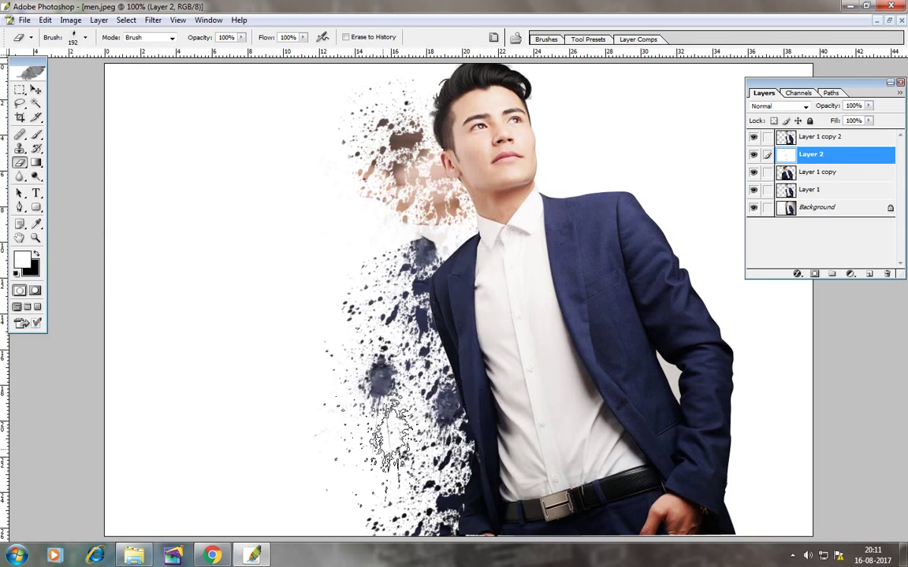
left_click(378, 512)
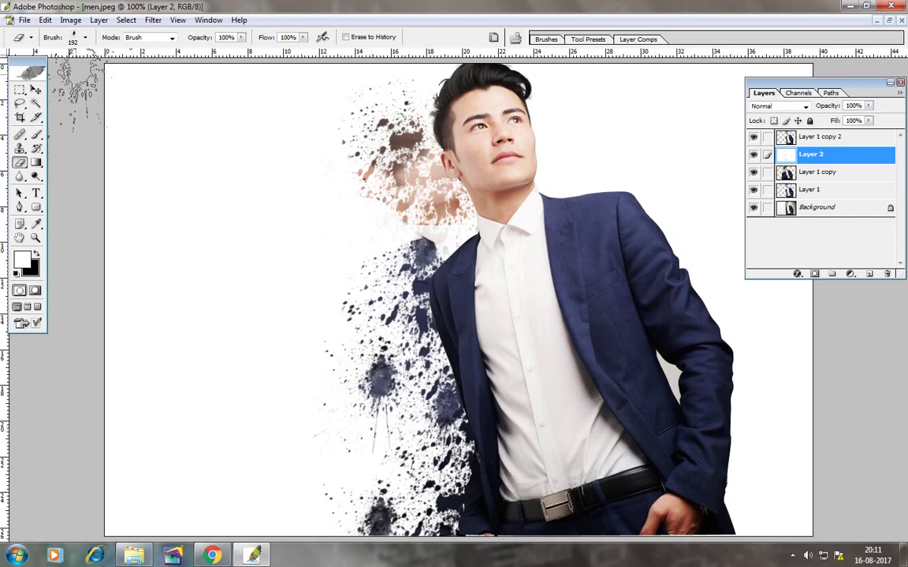
Erase splatter around the hair and jacket with the 2469 brush at 188 px, then select Layer 1 copy 2
left_click(85, 37)
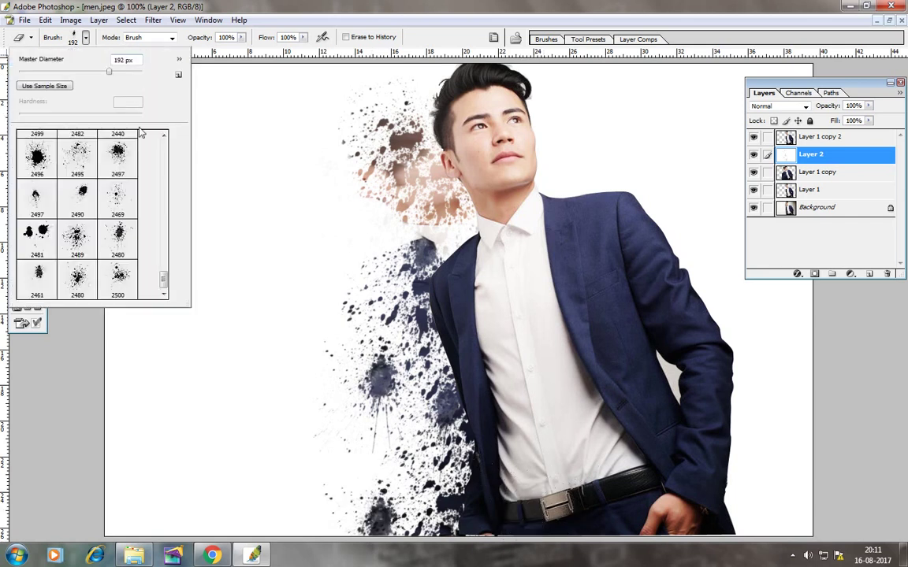
left_click(123, 199)
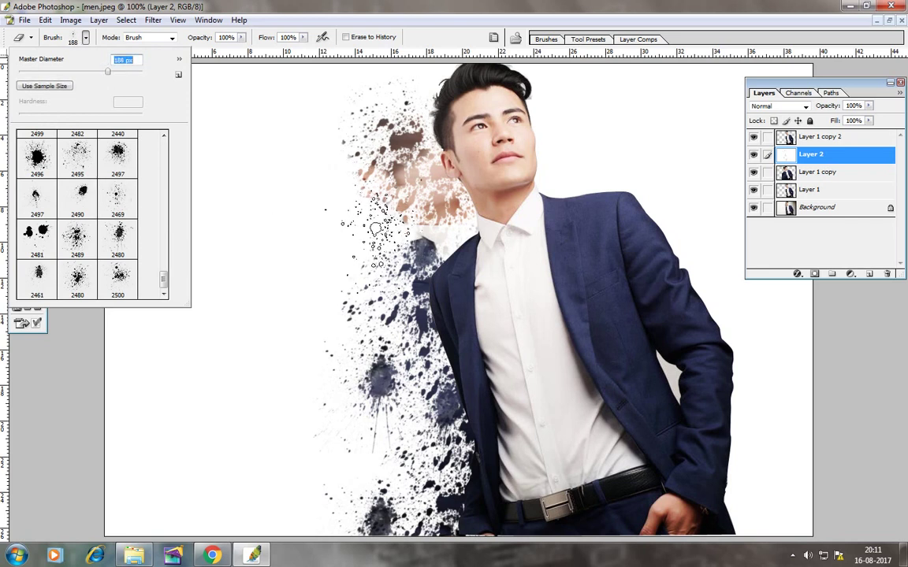
key("Return")
mouse_move(382, 162)
left_mouse_down()
mouse_move(343, 118)
mouse_move(378, 91)
mouse_move(468, 103)
left_mouse_up()
mouse_move(465, 425)
left_mouse_down()
mouse_move(382, 413)
mouse_move(417, 422)
left_mouse_up()
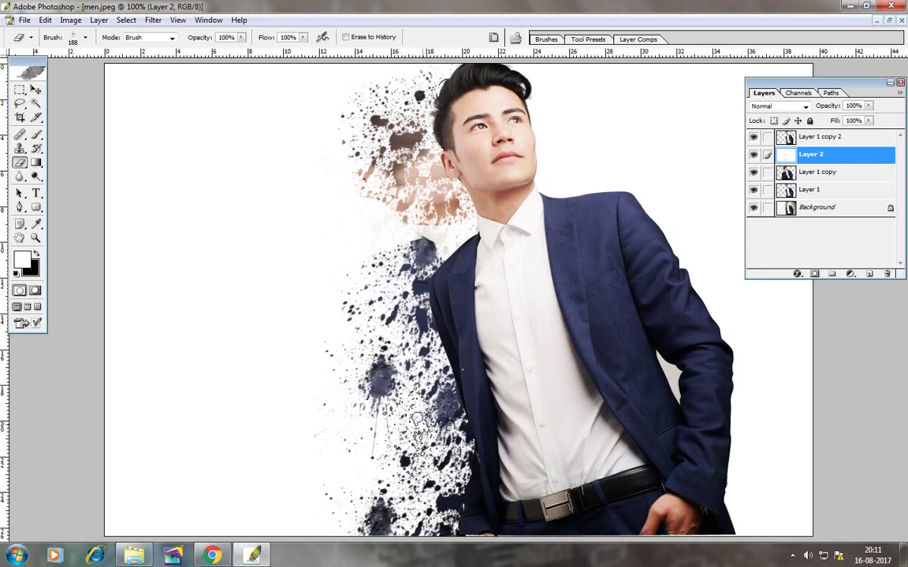
mouse_move(384, 467)
left_mouse_down()
mouse_move(347, 395)
mouse_move(288, 375)
mouse_move(276, 351)
mouse_move(355, 359)
mouse_move(335, 312)
mouse_move(402, 516)
mouse_move(331, 529)
left_mouse_up()
mouse_move(385, 505)
left_mouse_down()
mouse_move(386, 299)
mouse_move(441, 279)
left_mouse_up()
left_click_drag(438, 115, 450, 65)
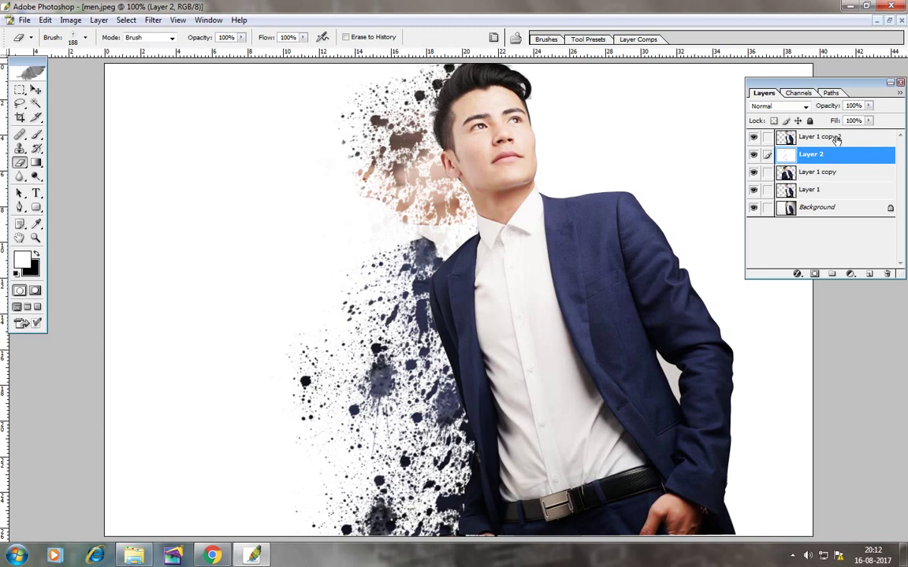
left_click(798, 140)
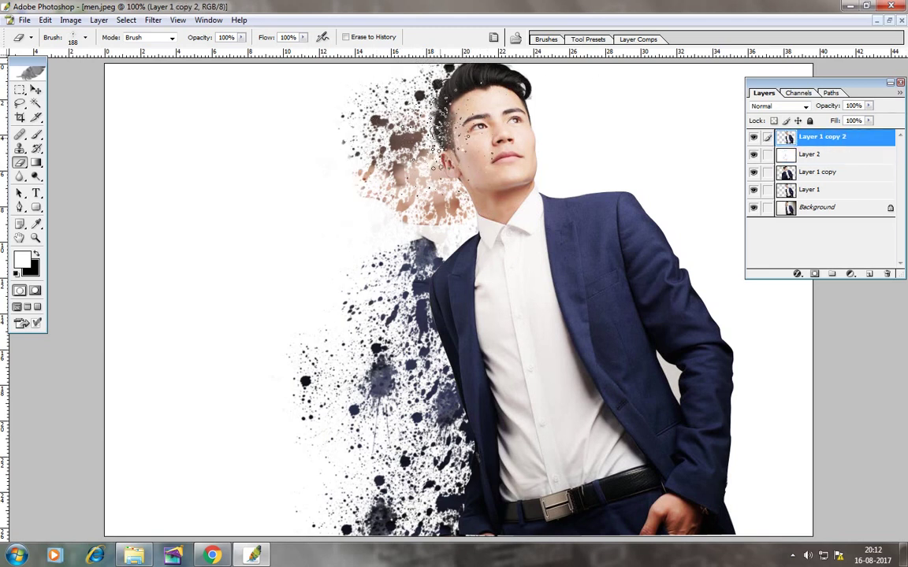
Break the hair, face, neck, shoulder and jacket edge into splatter fragments
left_click(432, 97)
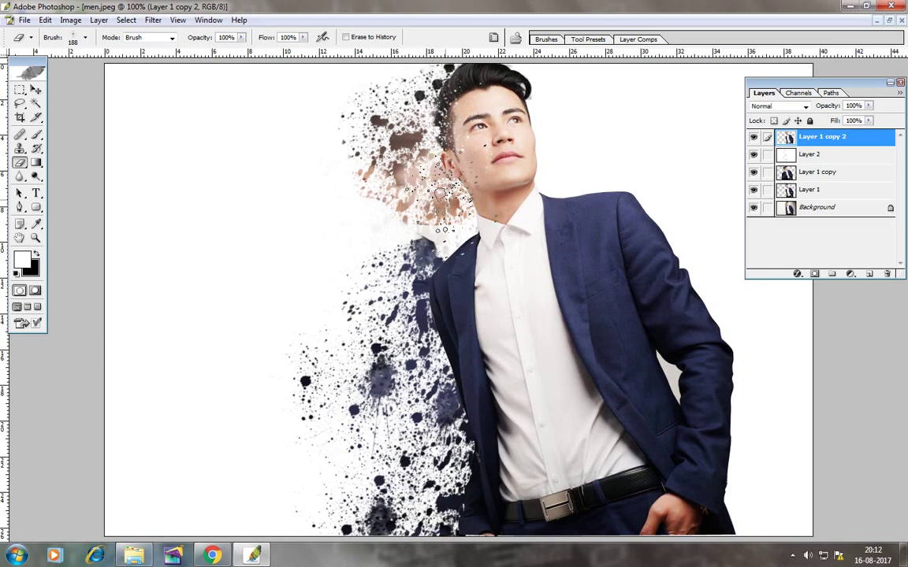
mouse_move(441, 193)
left_mouse_down()
mouse_move(440, 246)
mouse_move(450, 216)
mouse_move(441, 205)
mouse_move(438, 229)
mouse_move(399, 286)
left_mouse_up()
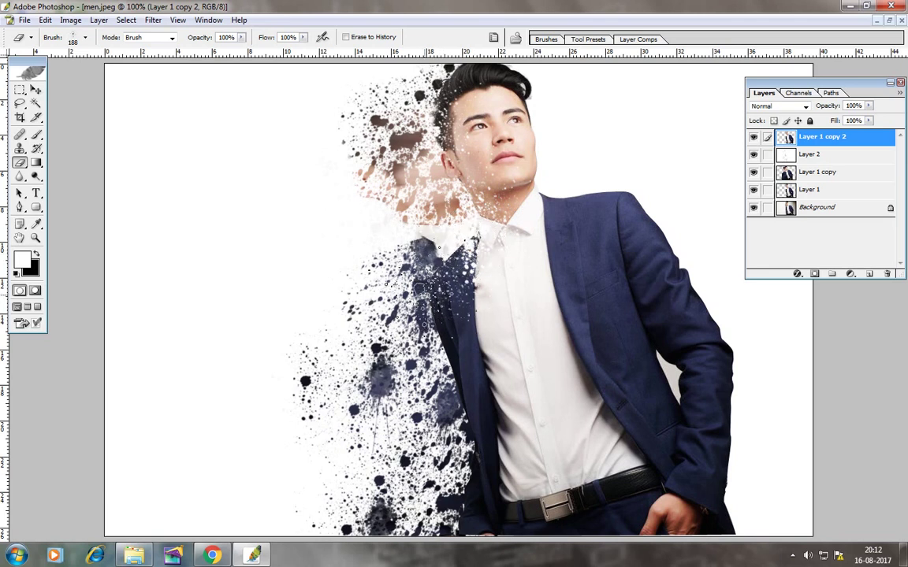
mouse_move(437, 240)
left_mouse_down()
mouse_move(406, 236)
mouse_move(392, 294)
left_mouse_up()
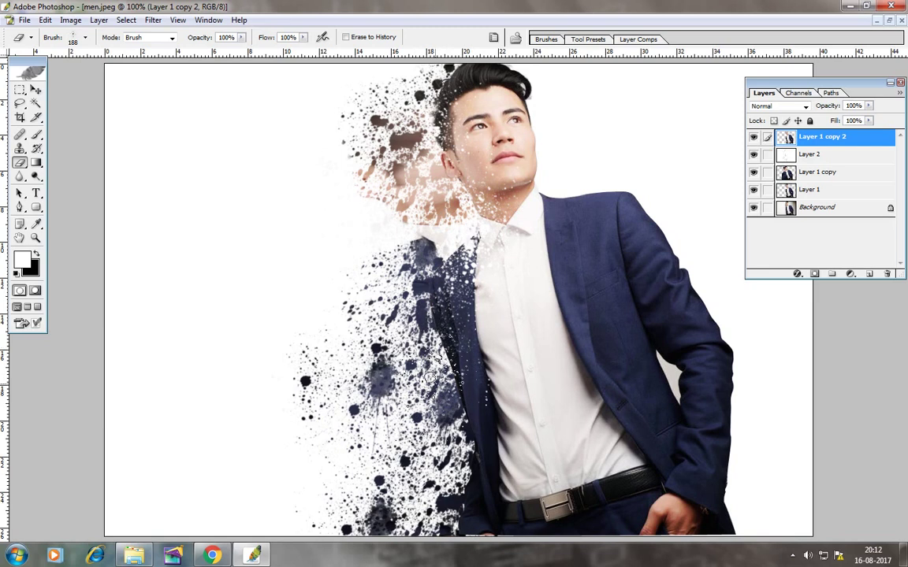
mouse_move(430, 331)
left_mouse_down()
mouse_move(465, 429)
mouse_move(465, 511)
left_mouse_up()
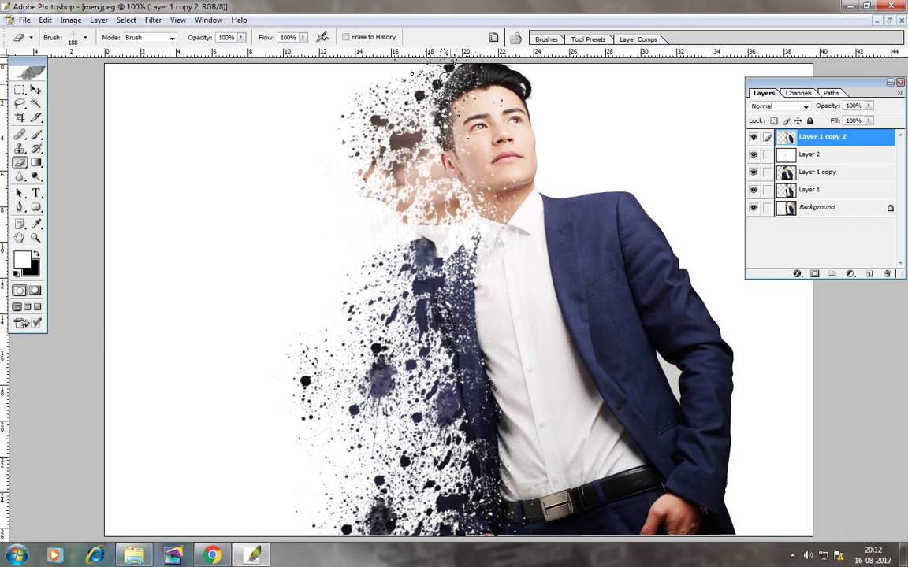
mouse_move(438, 75)
left_mouse_down()
mouse_move(473, 87)
mouse_move(414, 79)
left_mouse_up()
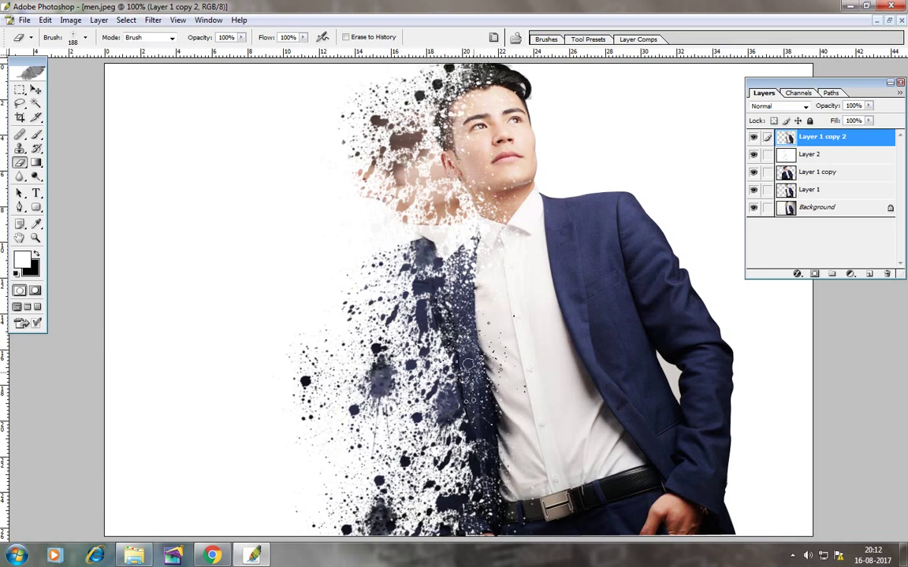
left_click_drag(513, 426, 526, 455)
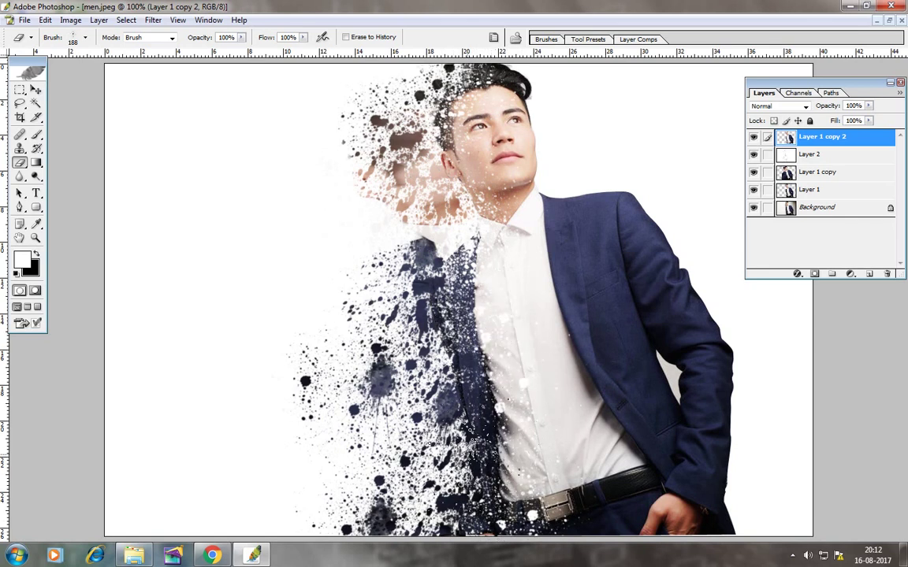
Nudge Layer 2's splatter pattern slightly right, then return to the Eraser
left_click(35, 91)
left_click(473, 240, "ctrl")
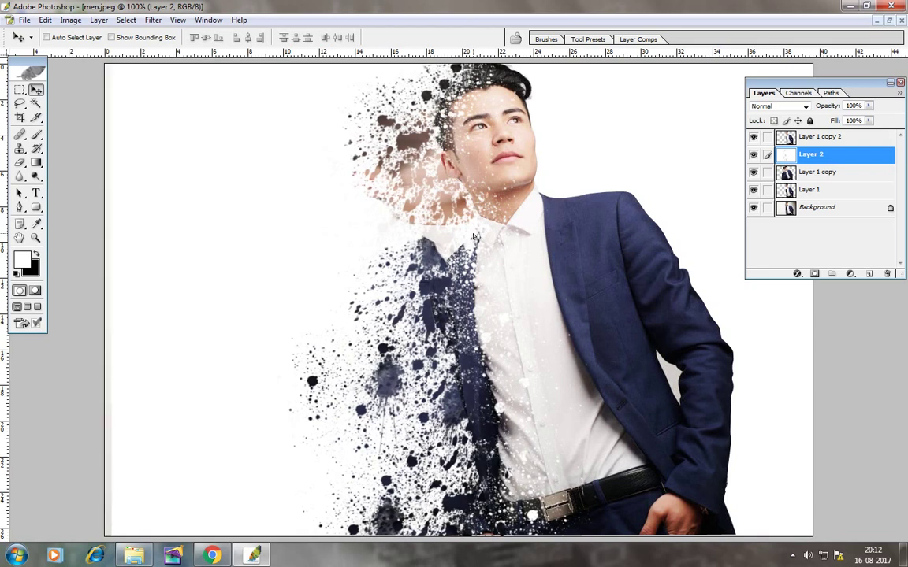
key("shift+Right")
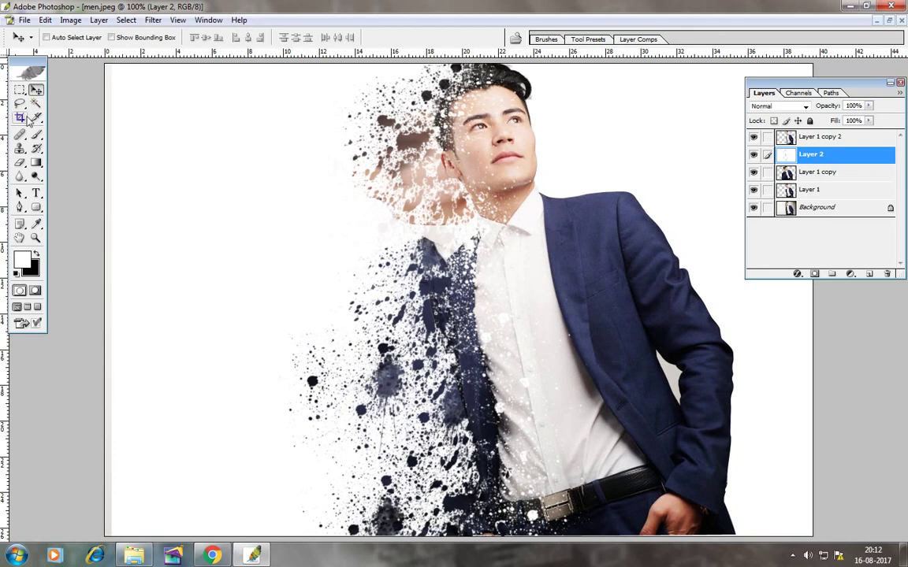
left_click(19, 162)
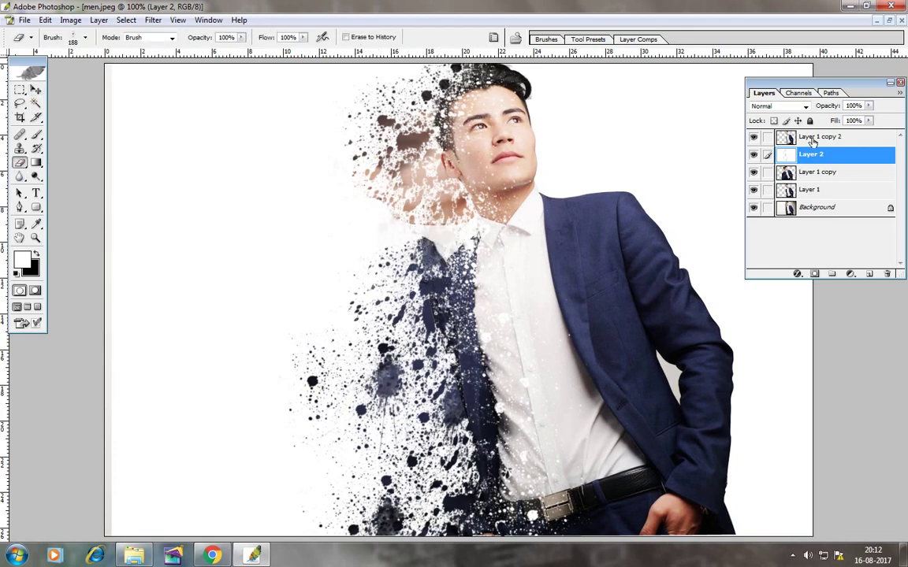
Erase the collar area of Layer 1 copy into speckles, then pick Layer 2 with the Move tool
left_click(817, 171)
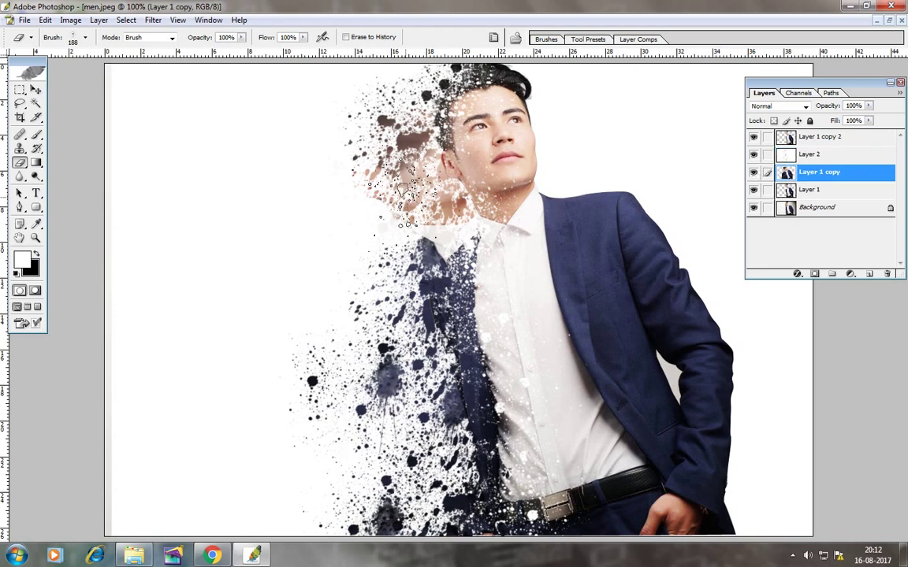
left_click_drag(413, 240, 394, 252)
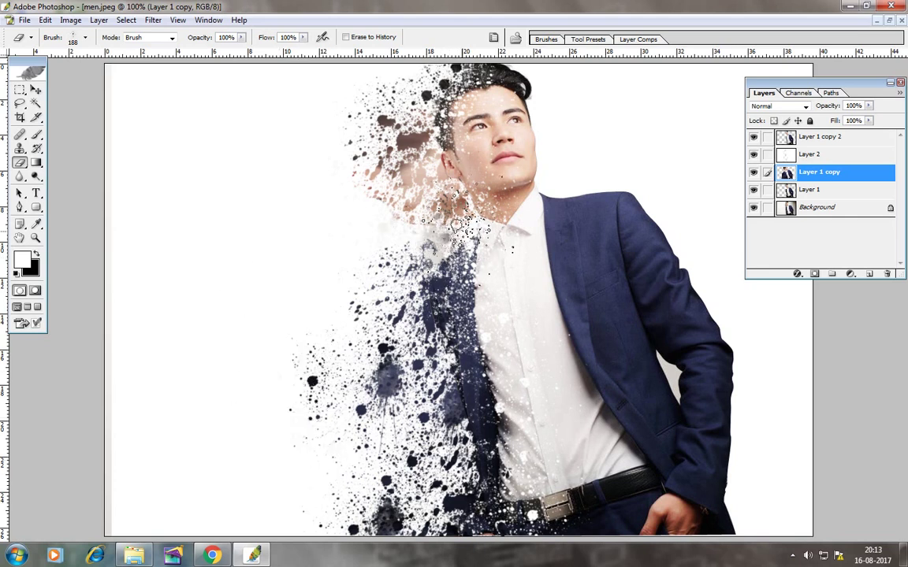
left_click(34, 91)
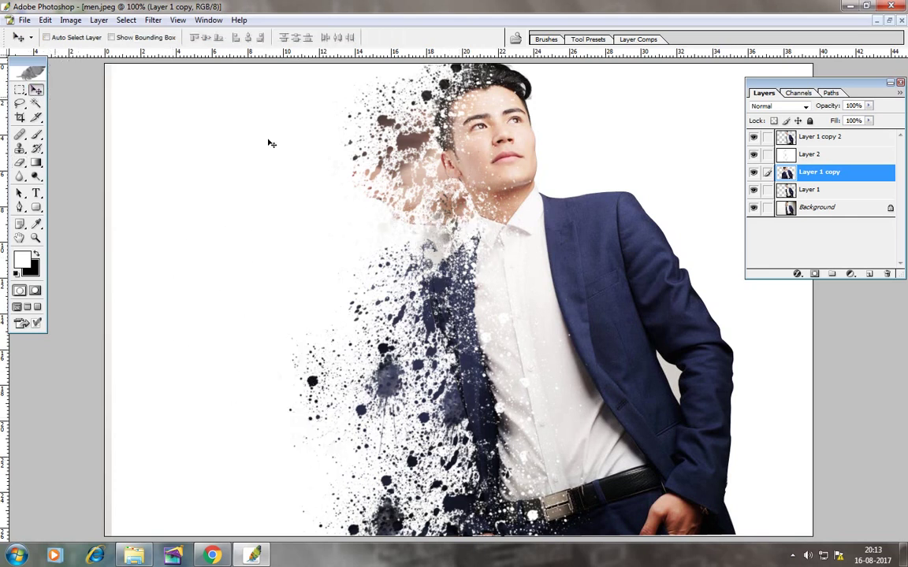
right_click(643, 152)
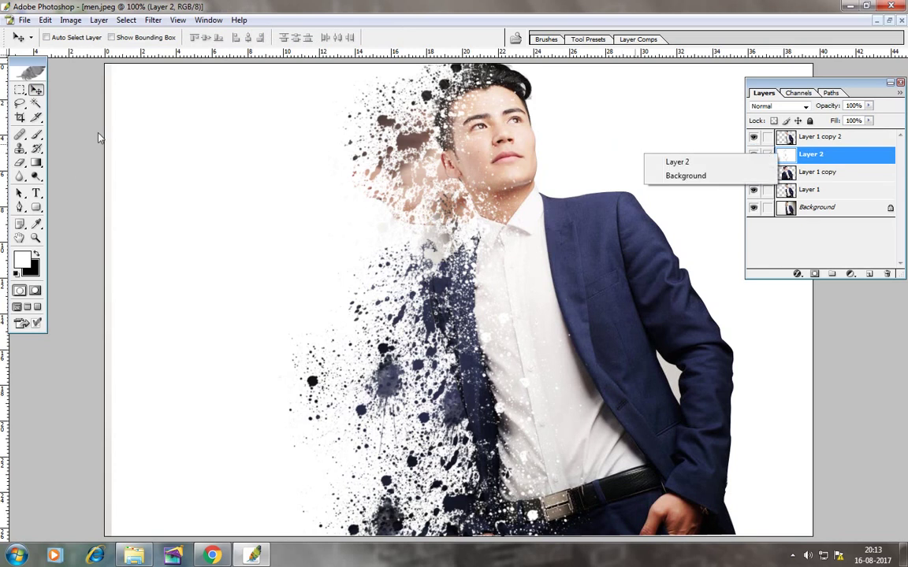
On Layer 2, give the Eraser a soft round brush enlarged to 92 px
left_click(35, 137)
left_click(19, 162)
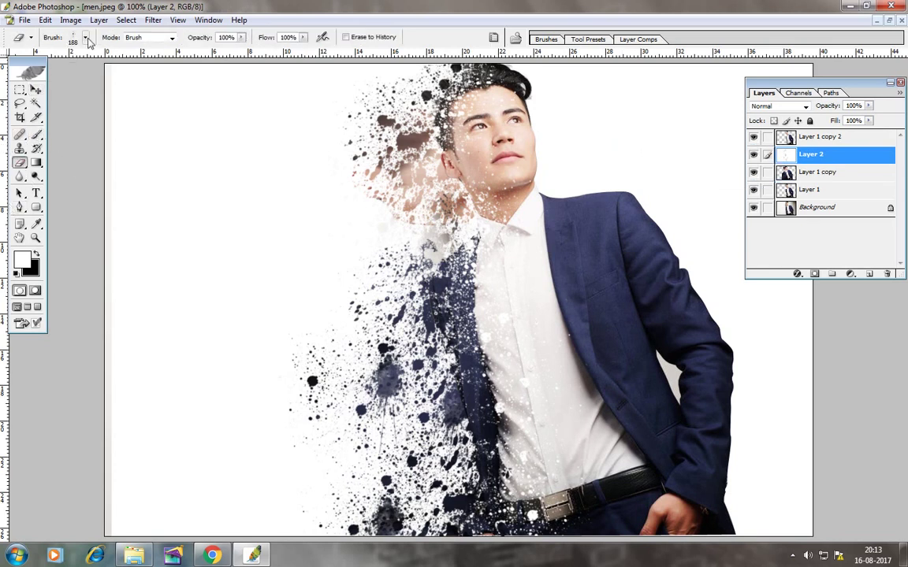
left_click(86, 38)
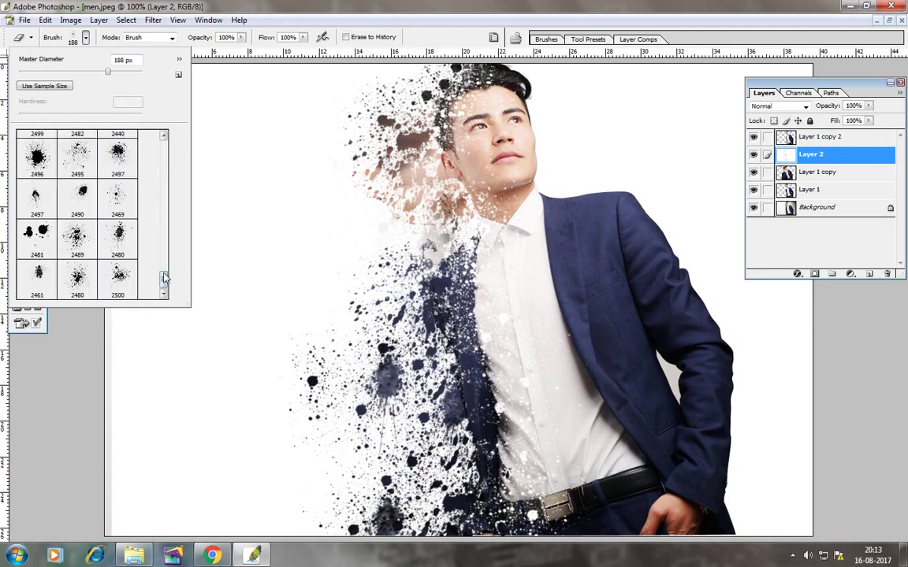
left_click_drag(164, 277, 167, 170)
left_click(116, 149)
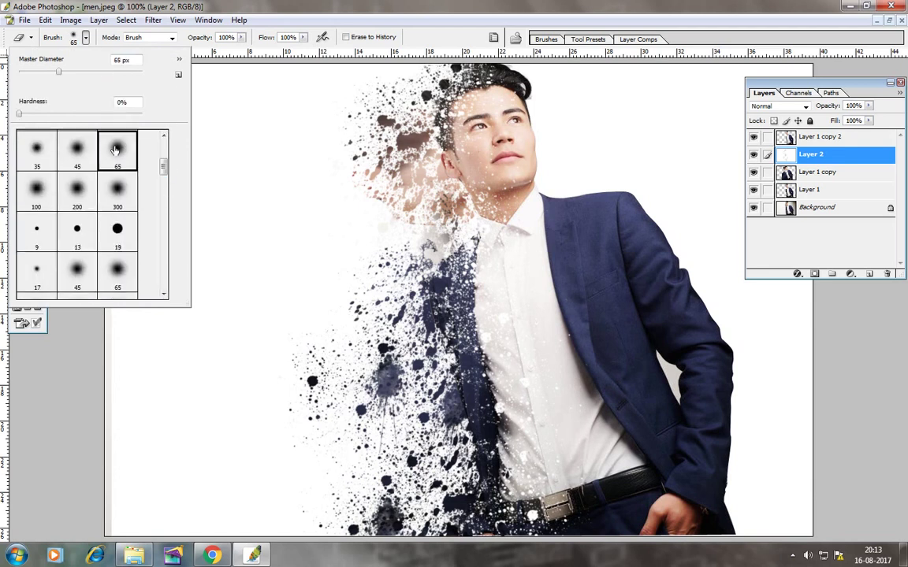
left_click(498, 8)
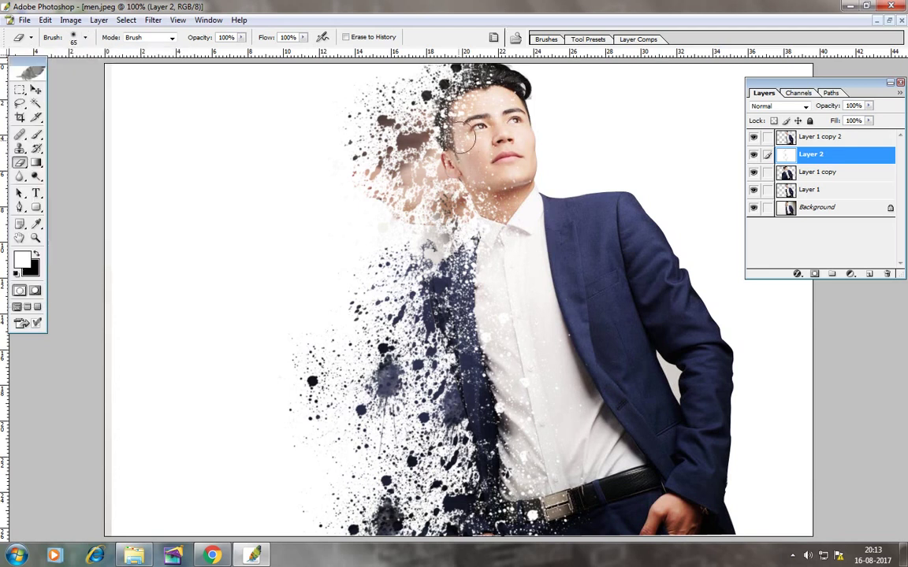
left_click(85, 38)
left_click_drag(70, 71, 75, 71)
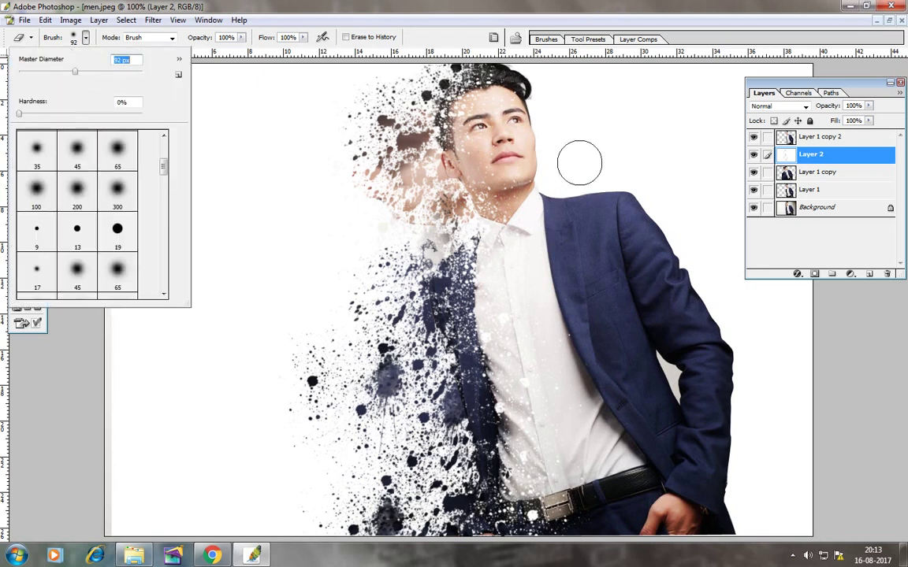
Erase the white overlay right of the man to reveal the grey backdrop and shadow
mouse_move(593, 71)
left_mouse_down()
mouse_move(554, 213)
mouse_move(644, 65)
mouse_move(636, 150)
mouse_move(645, 61)
mouse_move(631, 70)
left_mouse_up()
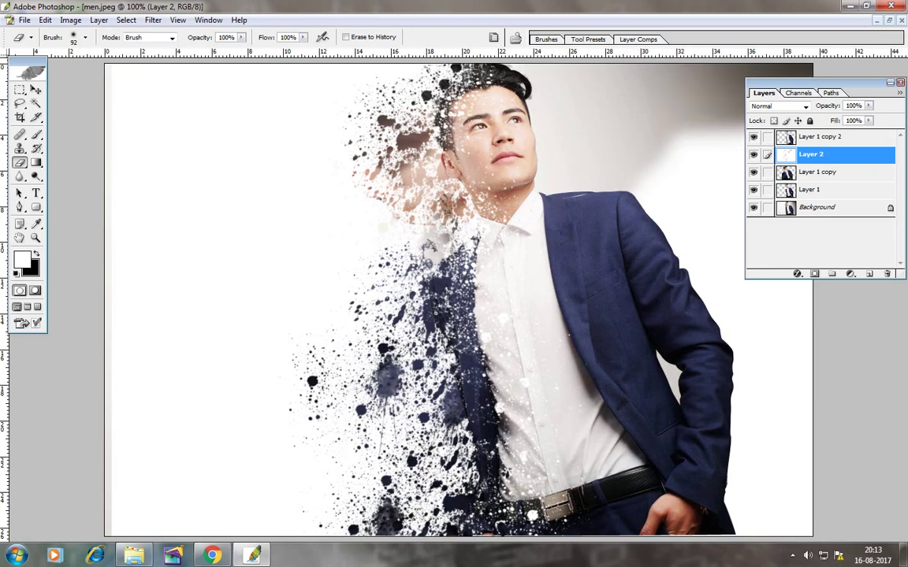
mouse_move(623, 141)
left_mouse_down()
mouse_move(674, 202)
mouse_move(628, 167)
mouse_move(689, 330)
mouse_move(698, 187)
mouse_move(692, 307)
mouse_move(713, 276)
mouse_move(790, 319)
left_mouse_up()
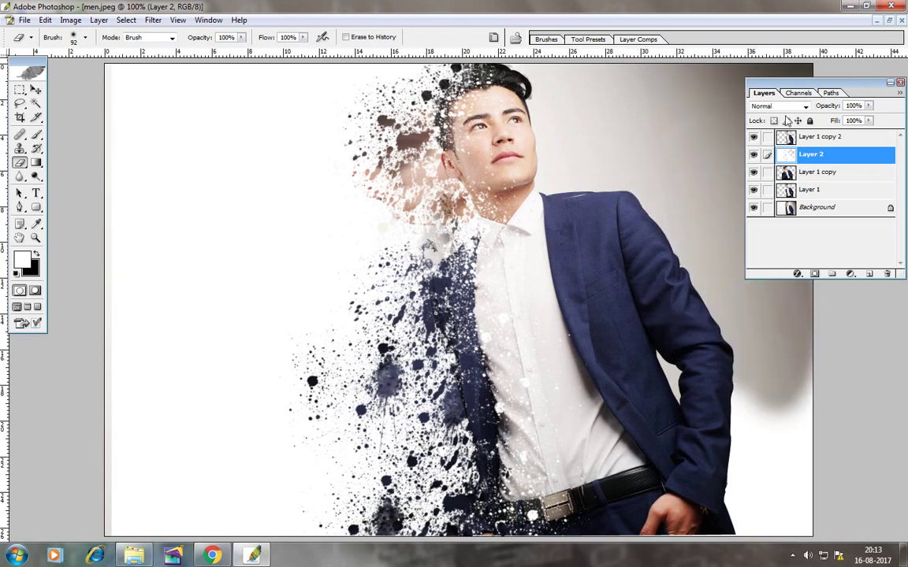
left_click_drag(798, 89, 905, 94)
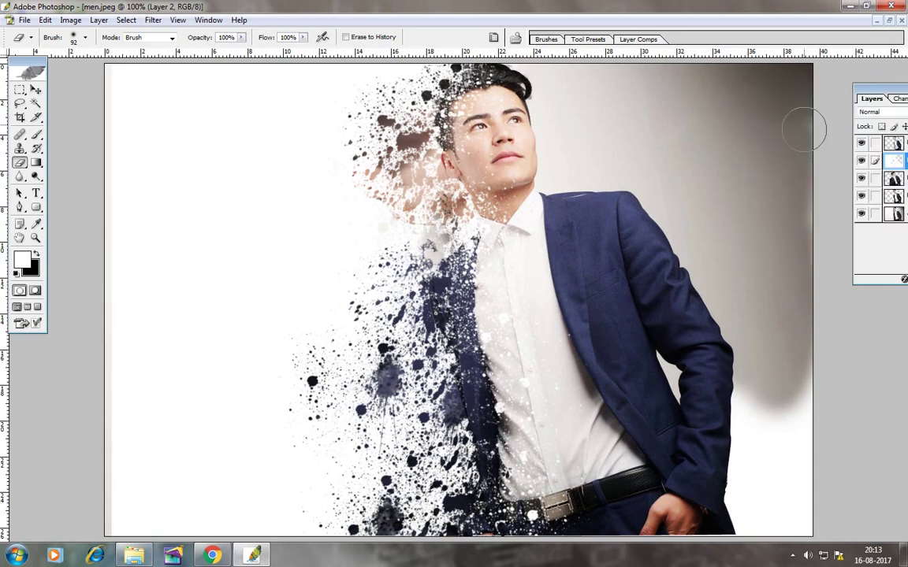
mouse_move(768, 498)
left_mouse_down()
mouse_move(781, 422)
mouse_move(810, 367)
left_mouse_up()
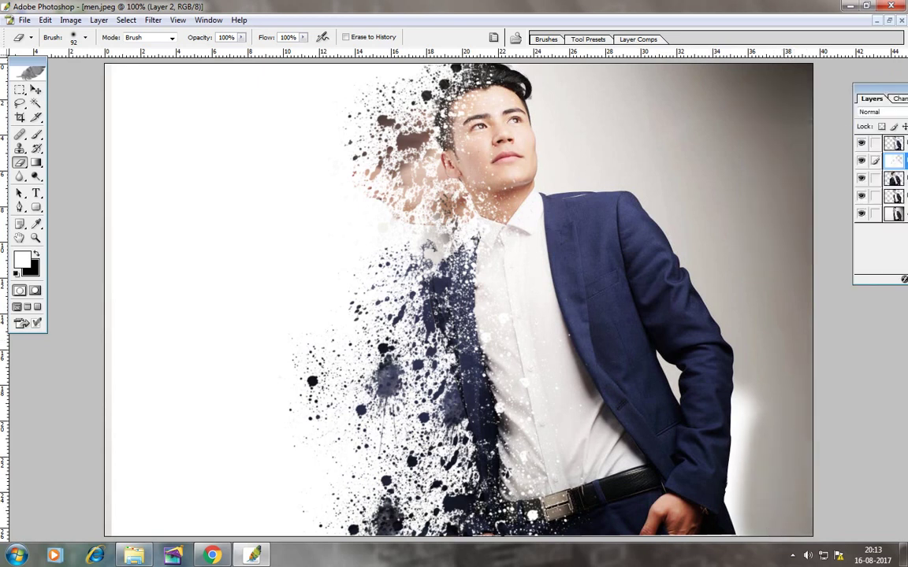
left_click_drag(745, 465, 734, 395)
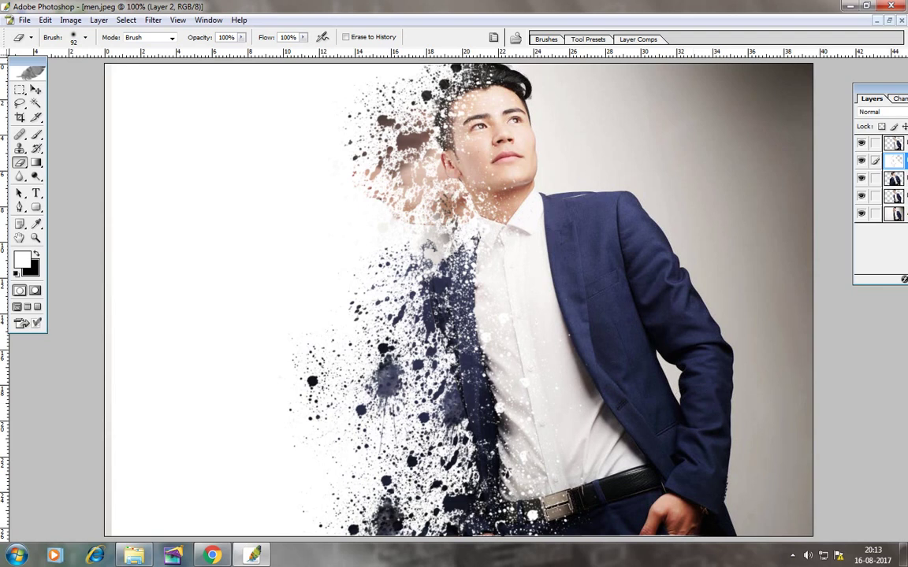
key("ctrl+plus")
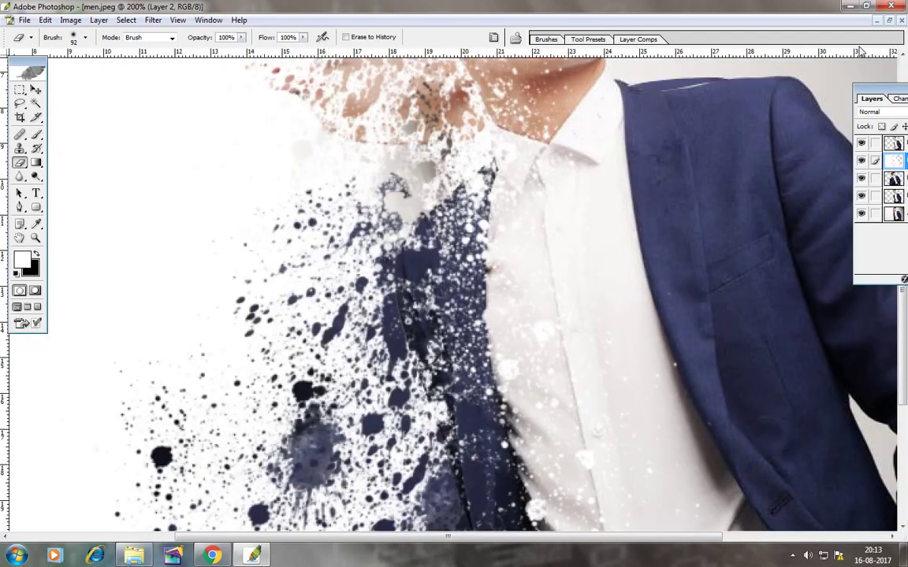
scroll(419, 450, "up", 5)
scroll(493, 339, "down", 5)
scroll(462, 253, "down", 3)
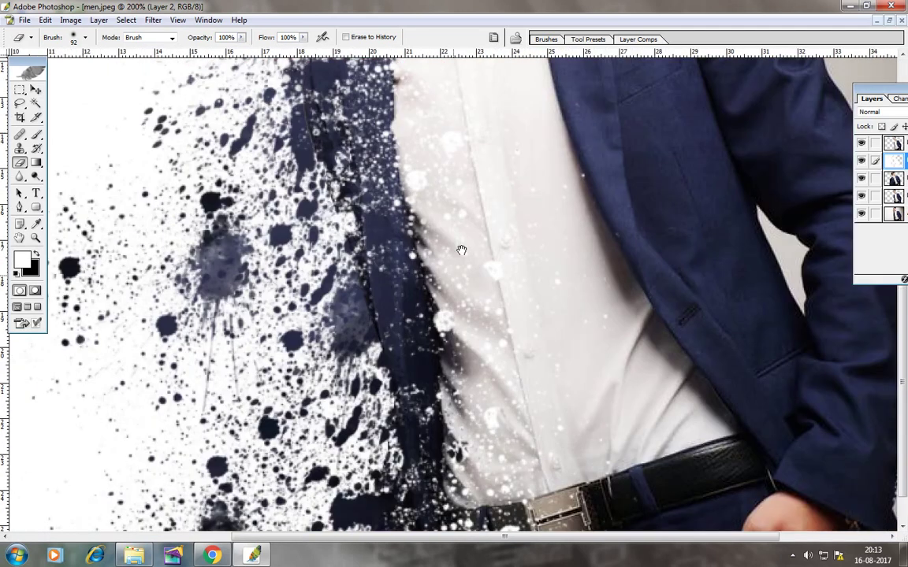
scroll(462, 251, "down", 2)
key("ctrl+minus")
key("ctrl+minus")
key("ctrl+minus")
key("ctrl+plus")
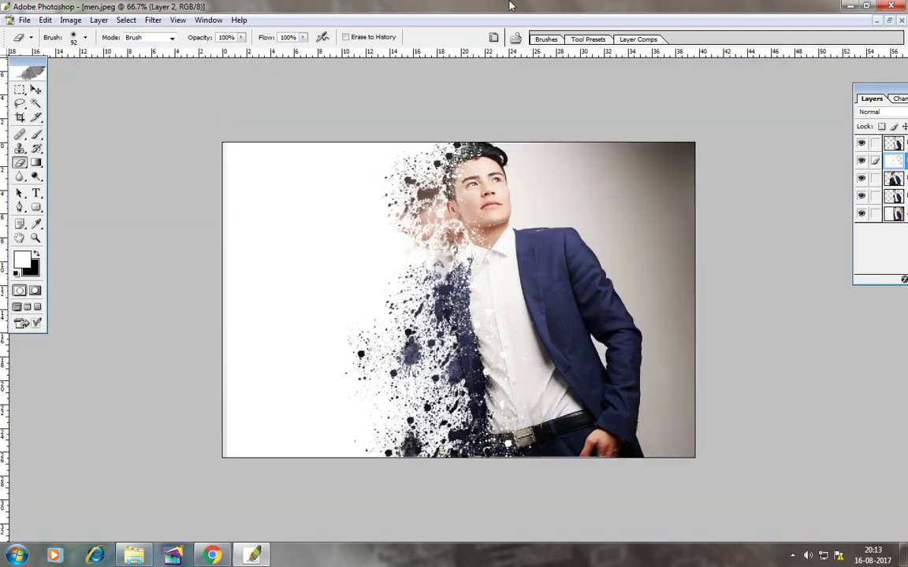
key("ctrl+plus")
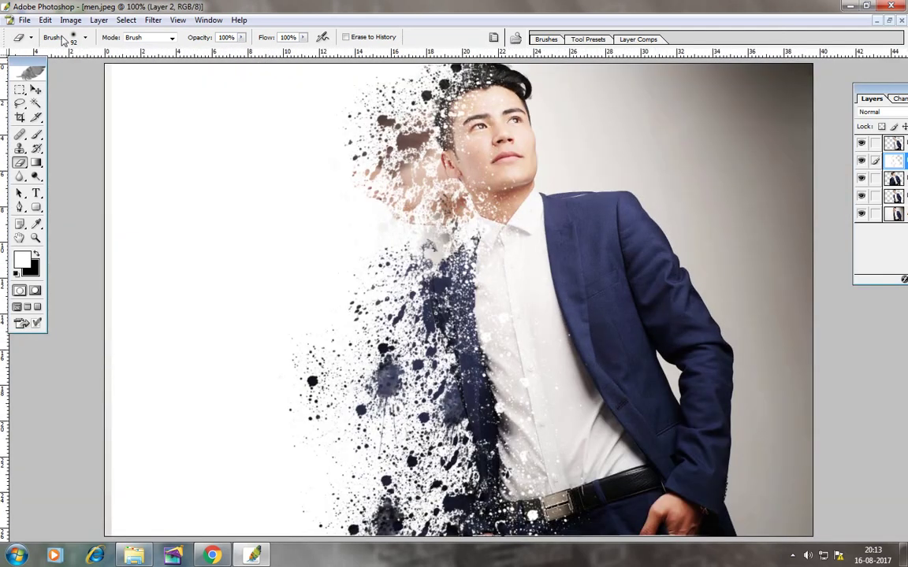
Save the image as dispersion-effect.jpg in JPEG format at Quality 12 Maximum
left_click(24, 19)
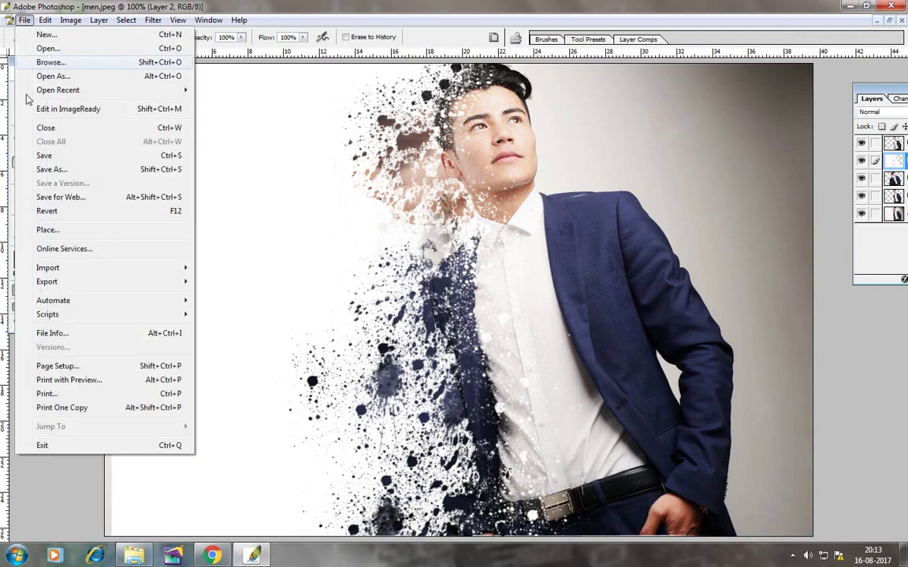
left_click(47, 171)
type("dispersion-effect")
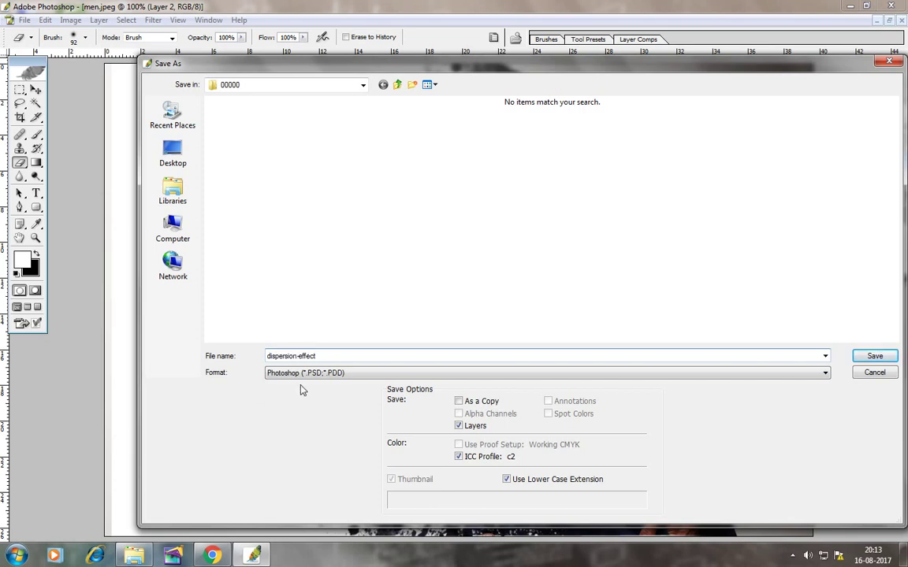
left_click(316, 374)
left_click(354, 431)
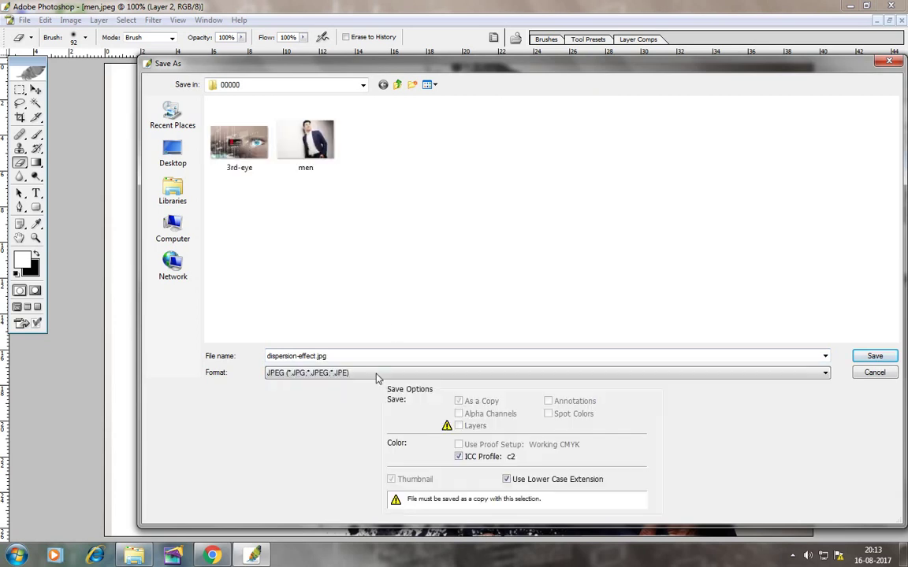
left_click(875, 356)
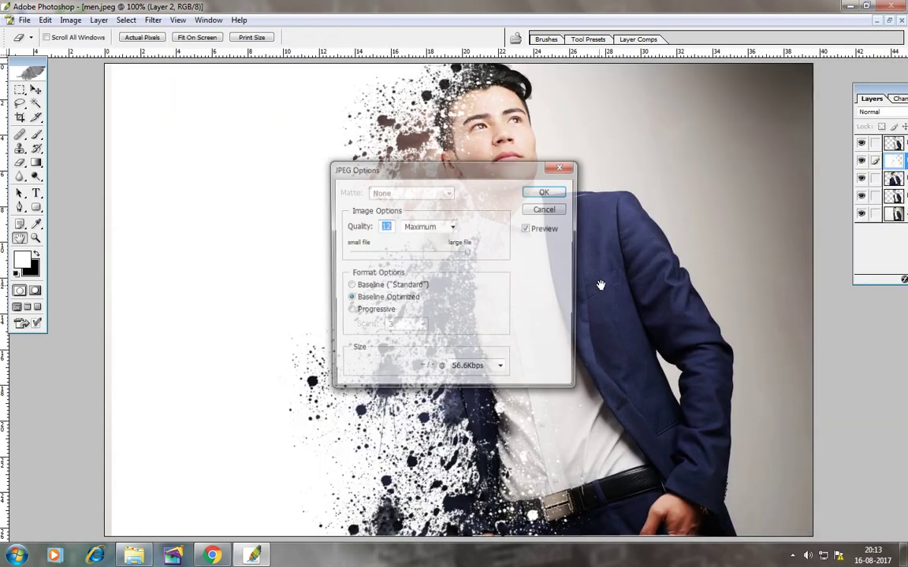
left_click(550, 195)
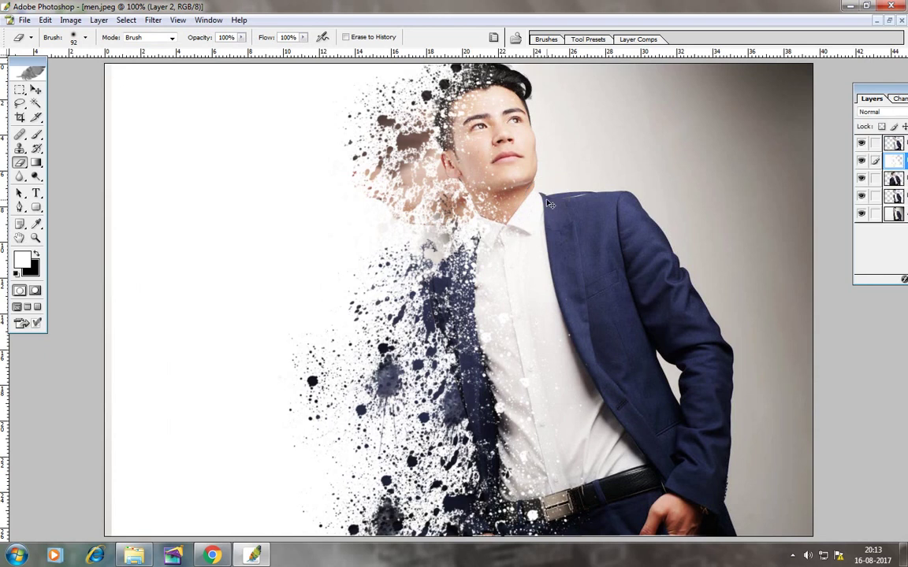
left_click(793, 555)
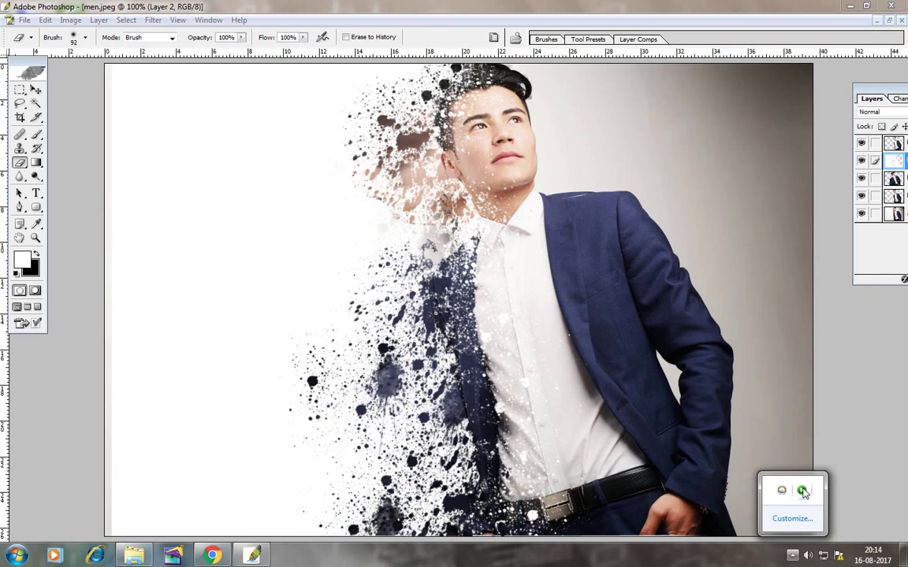